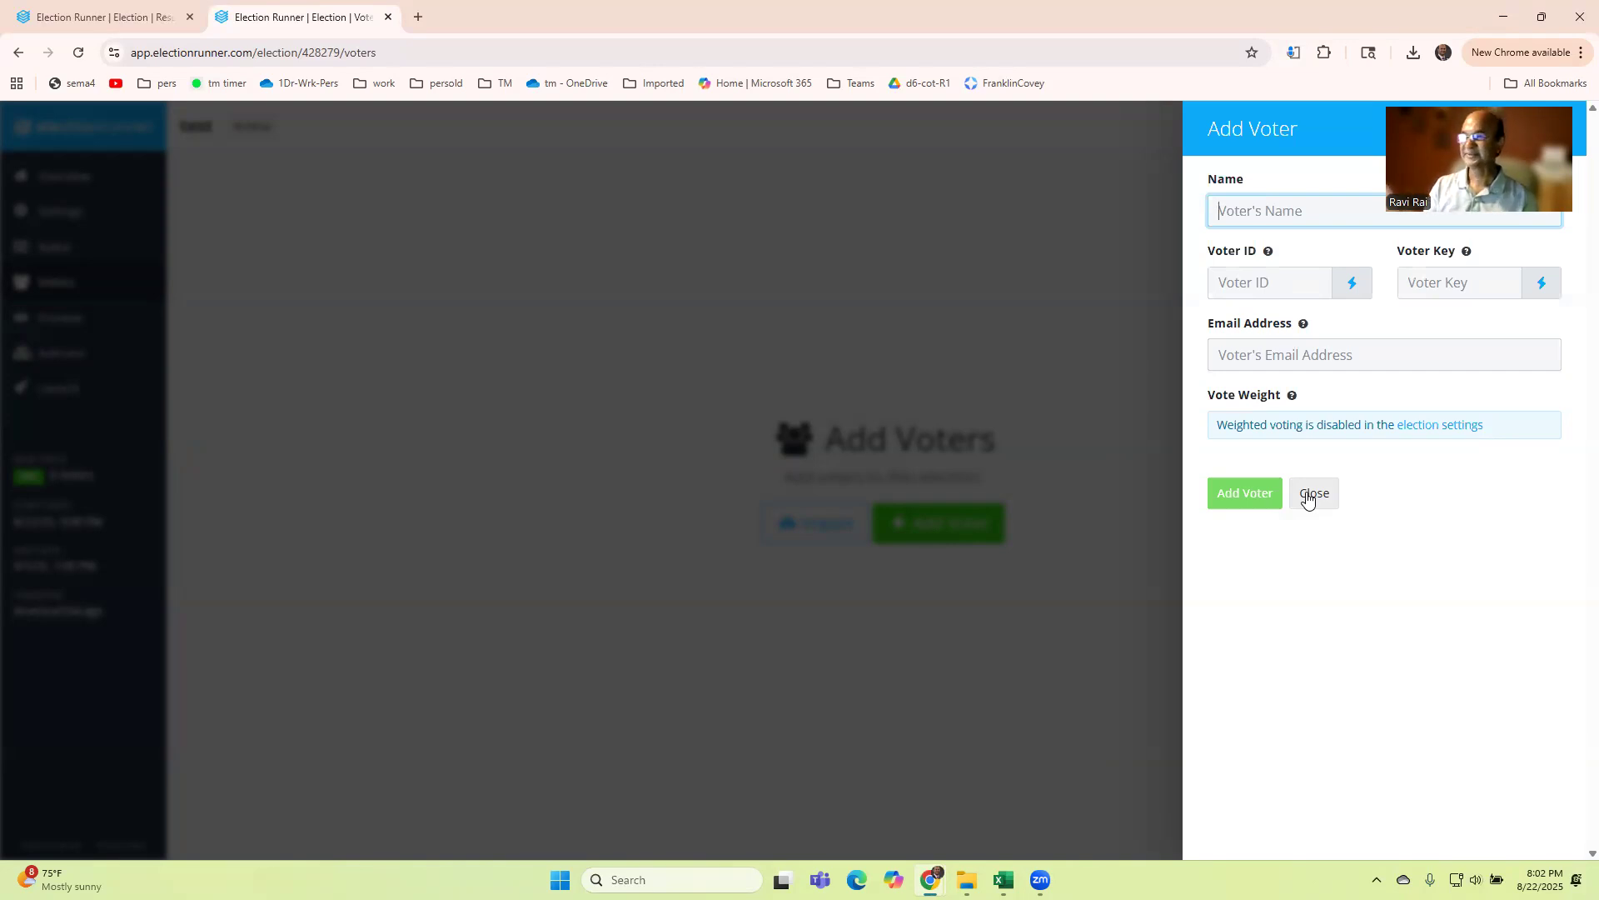
Step: Close the Add Voter panel without adding anyone and open the voter import dialog instead
click(1309, 498)
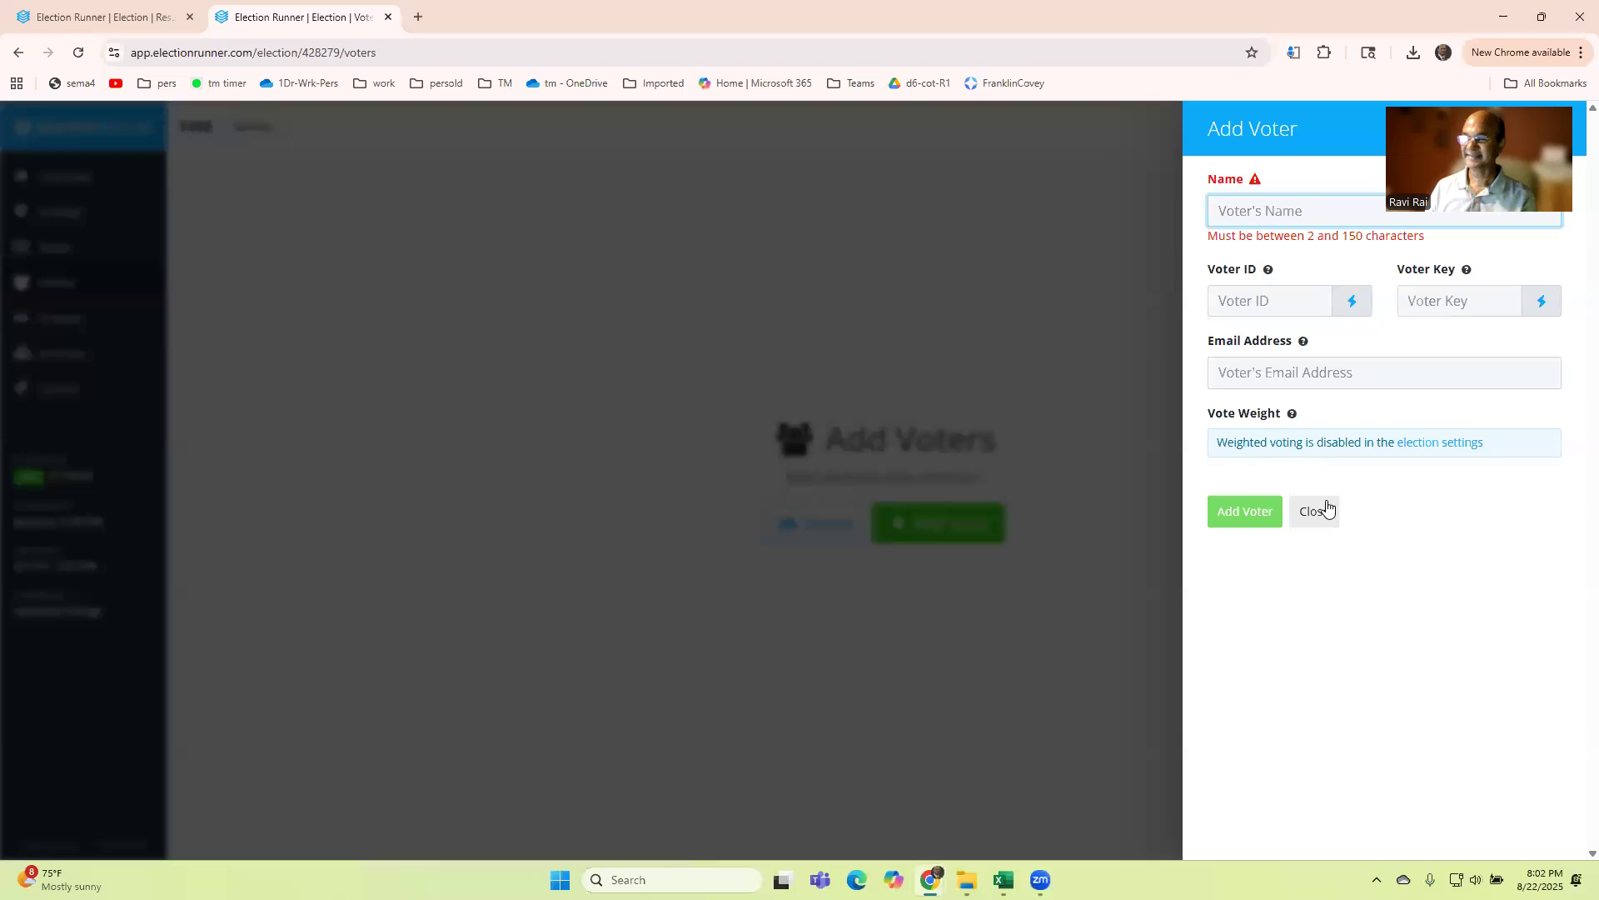
click(792, 533)
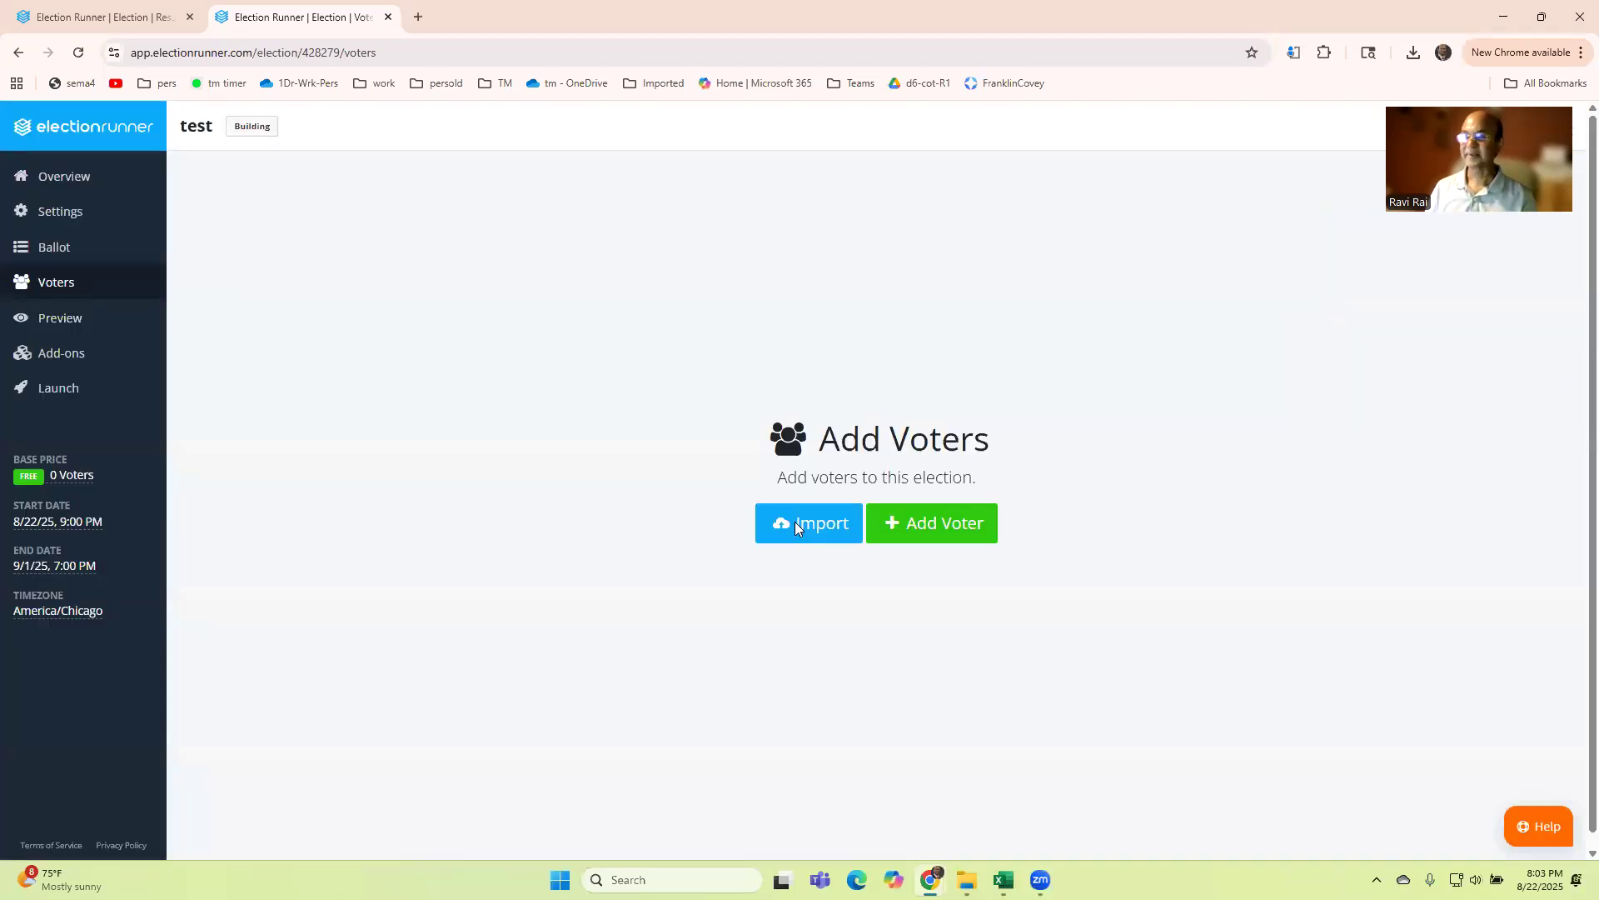
click(760, 515)
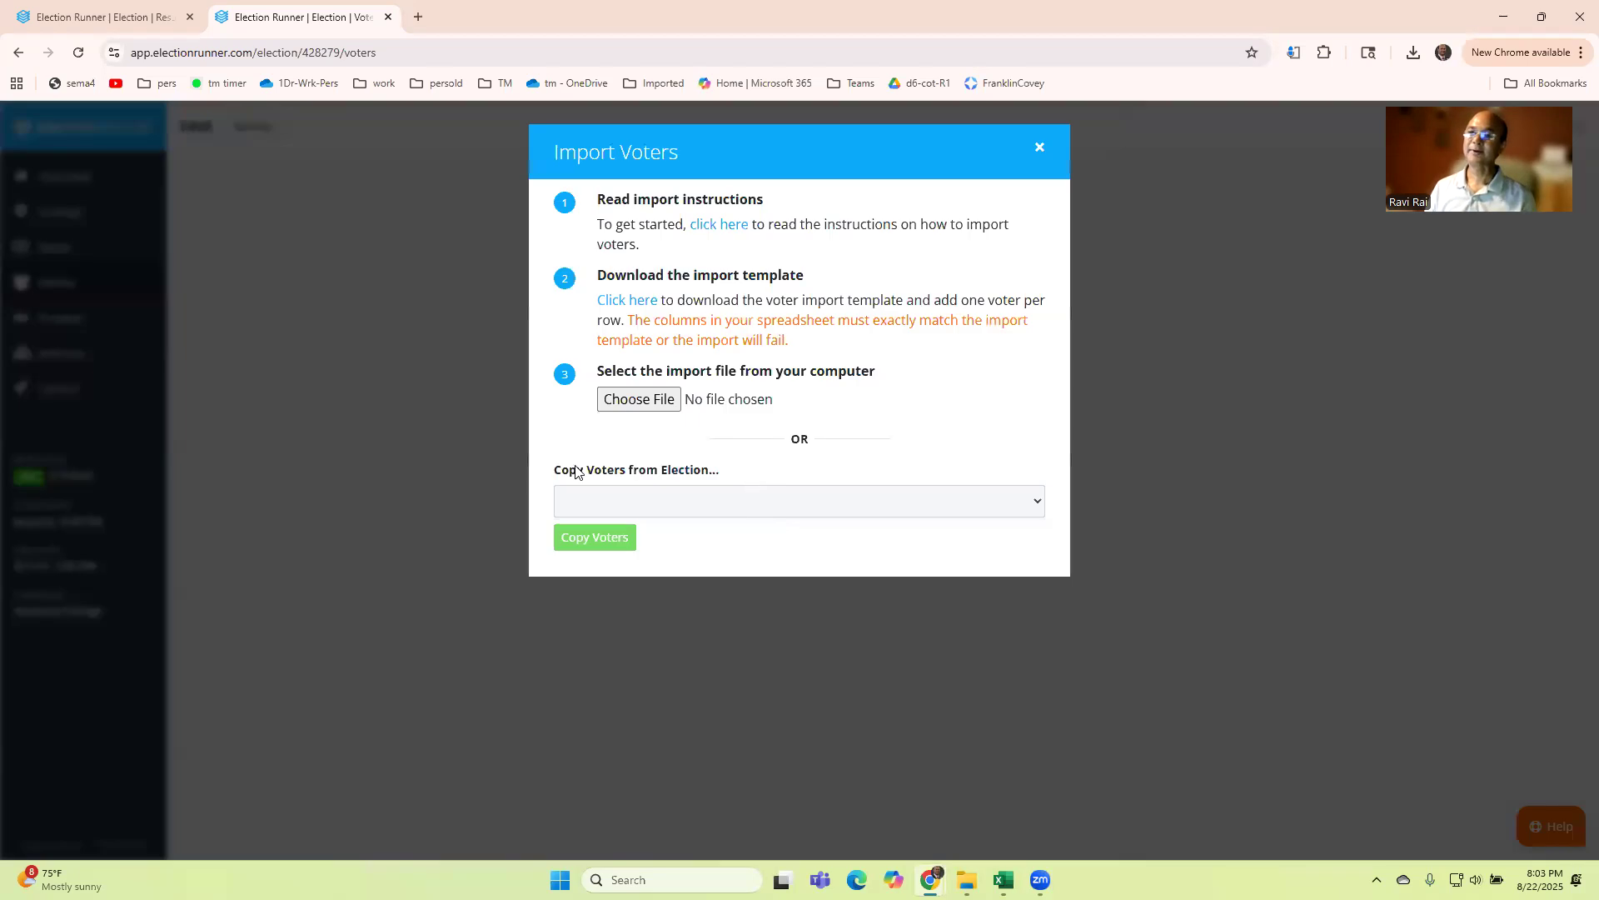
Step: Open the import instructions and read the required CSV columns and the description of each field
click(715, 237)
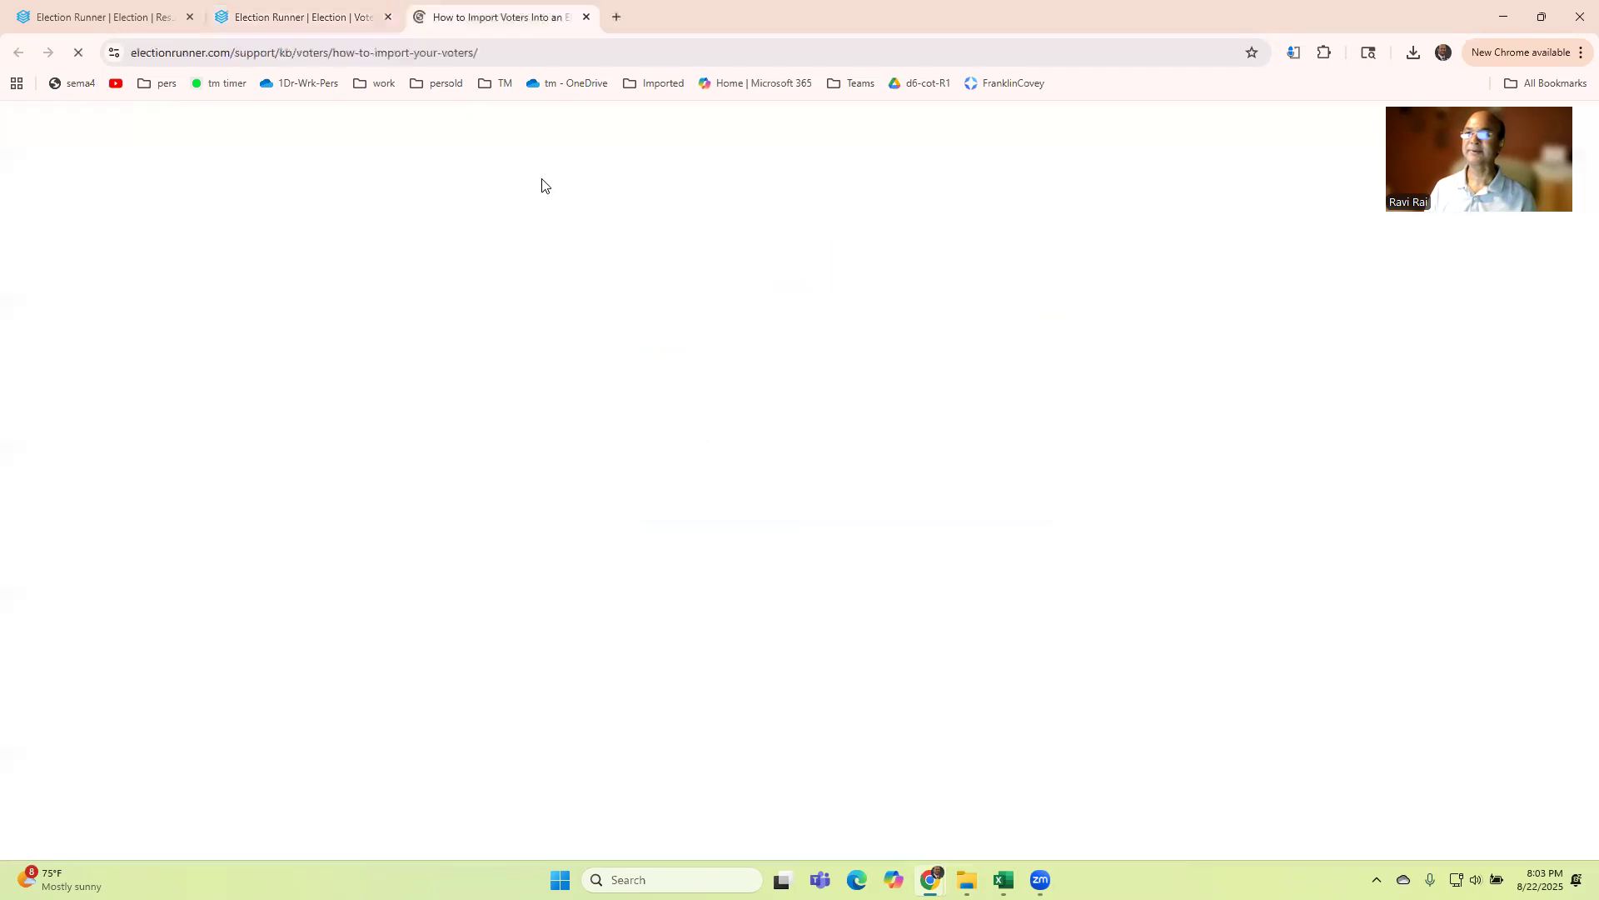
scroll(499, 458, down, 3)
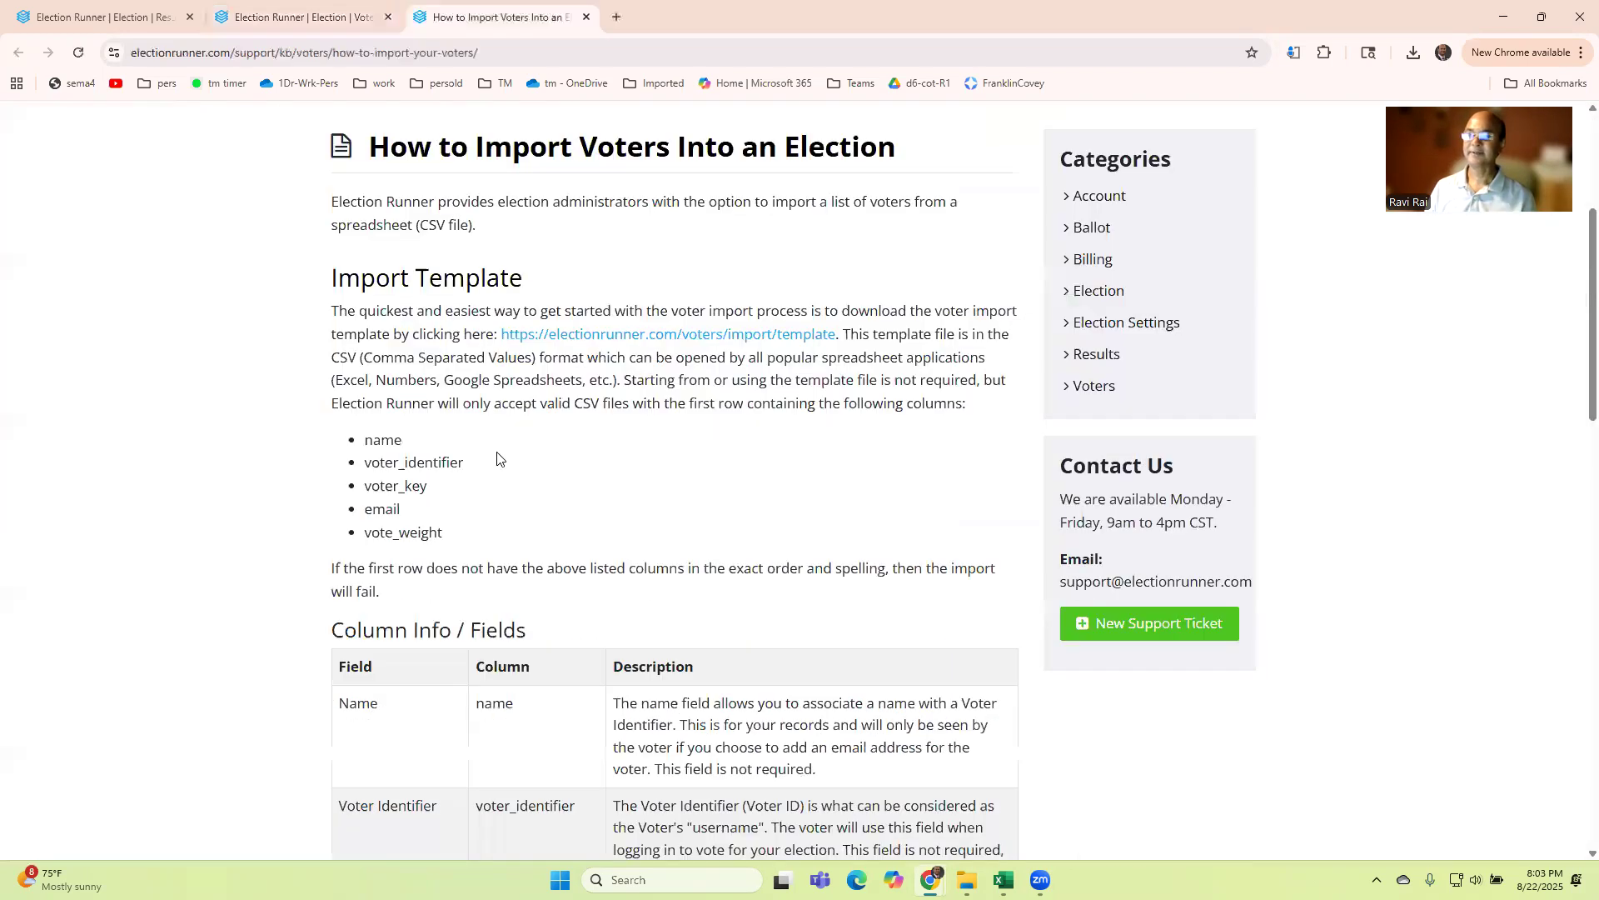
scroll(440, 448, down, 2)
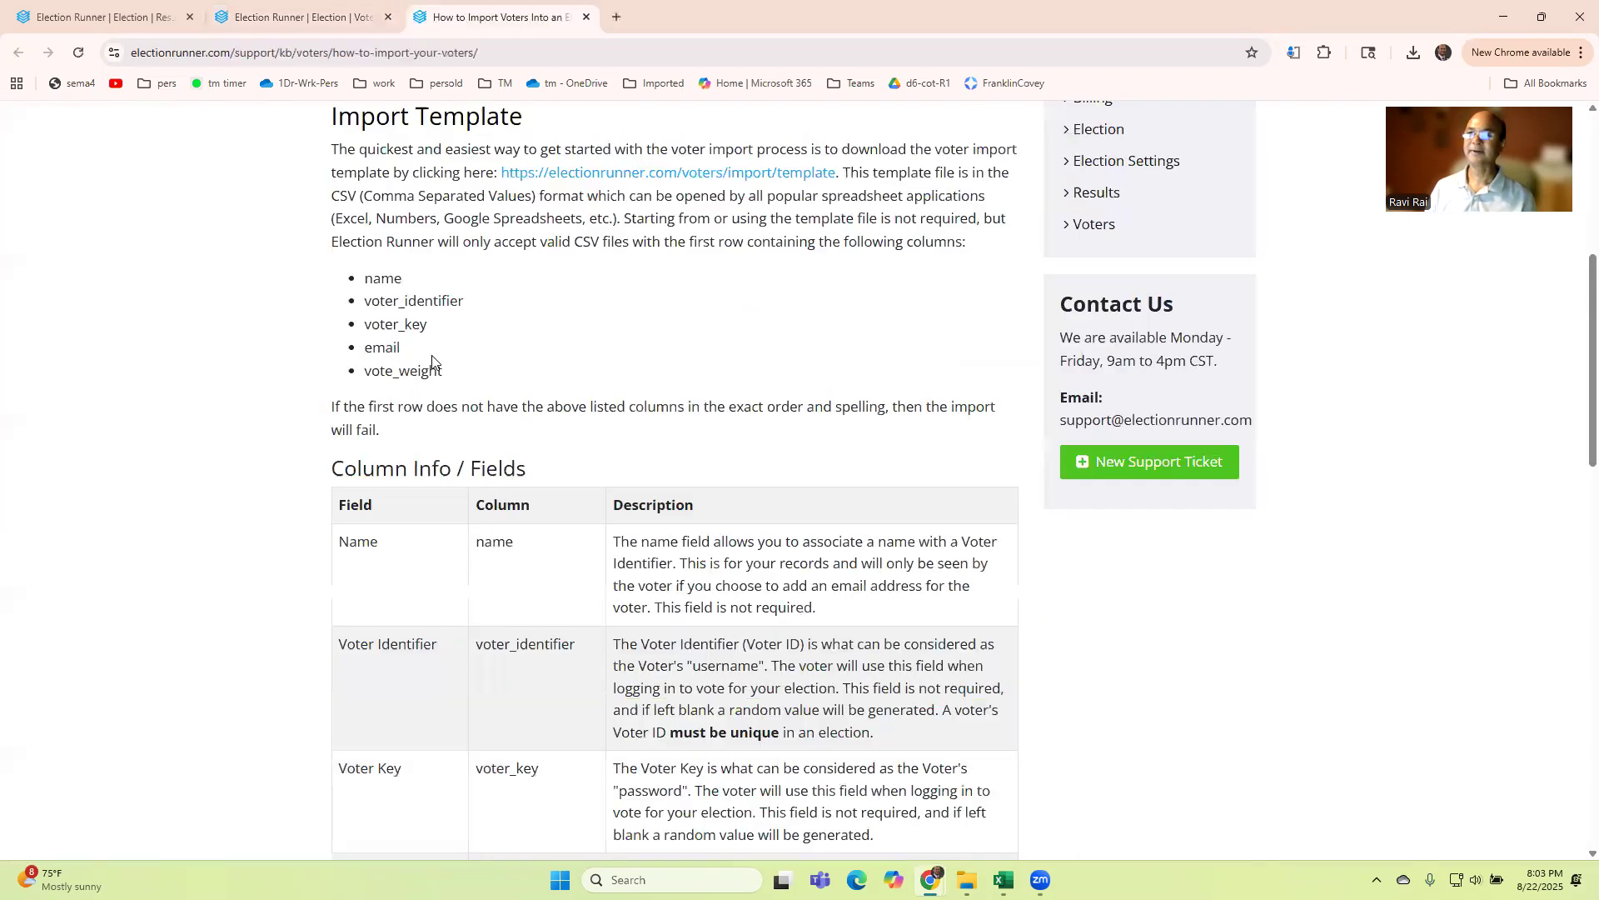
scroll(424, 439, down, 1)
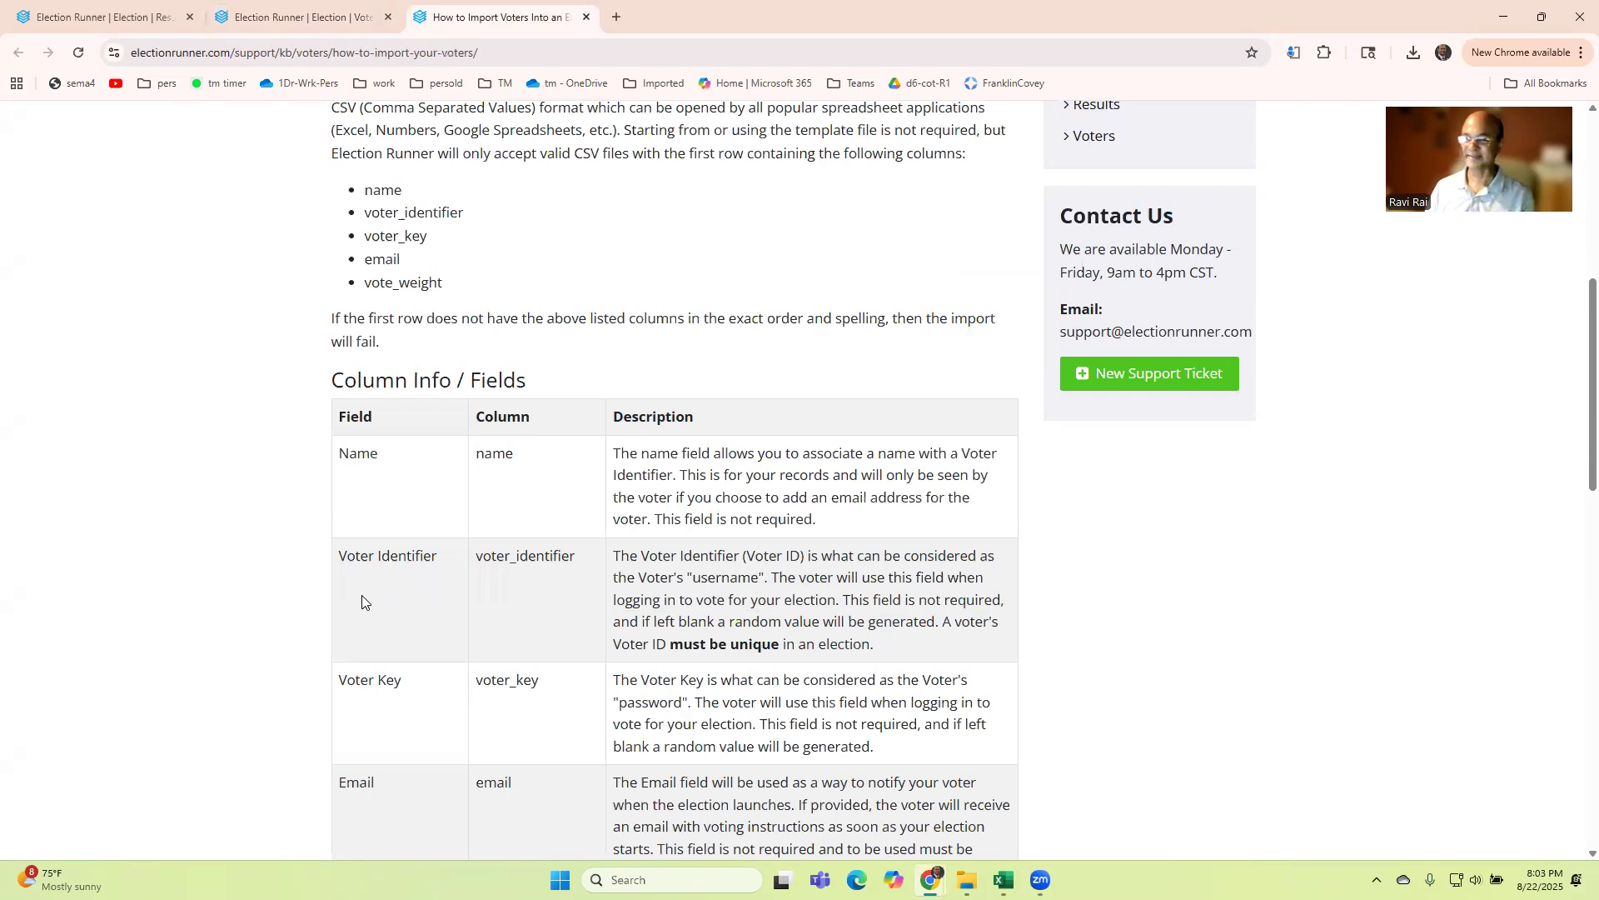
scroll(629, 508, down, 2)
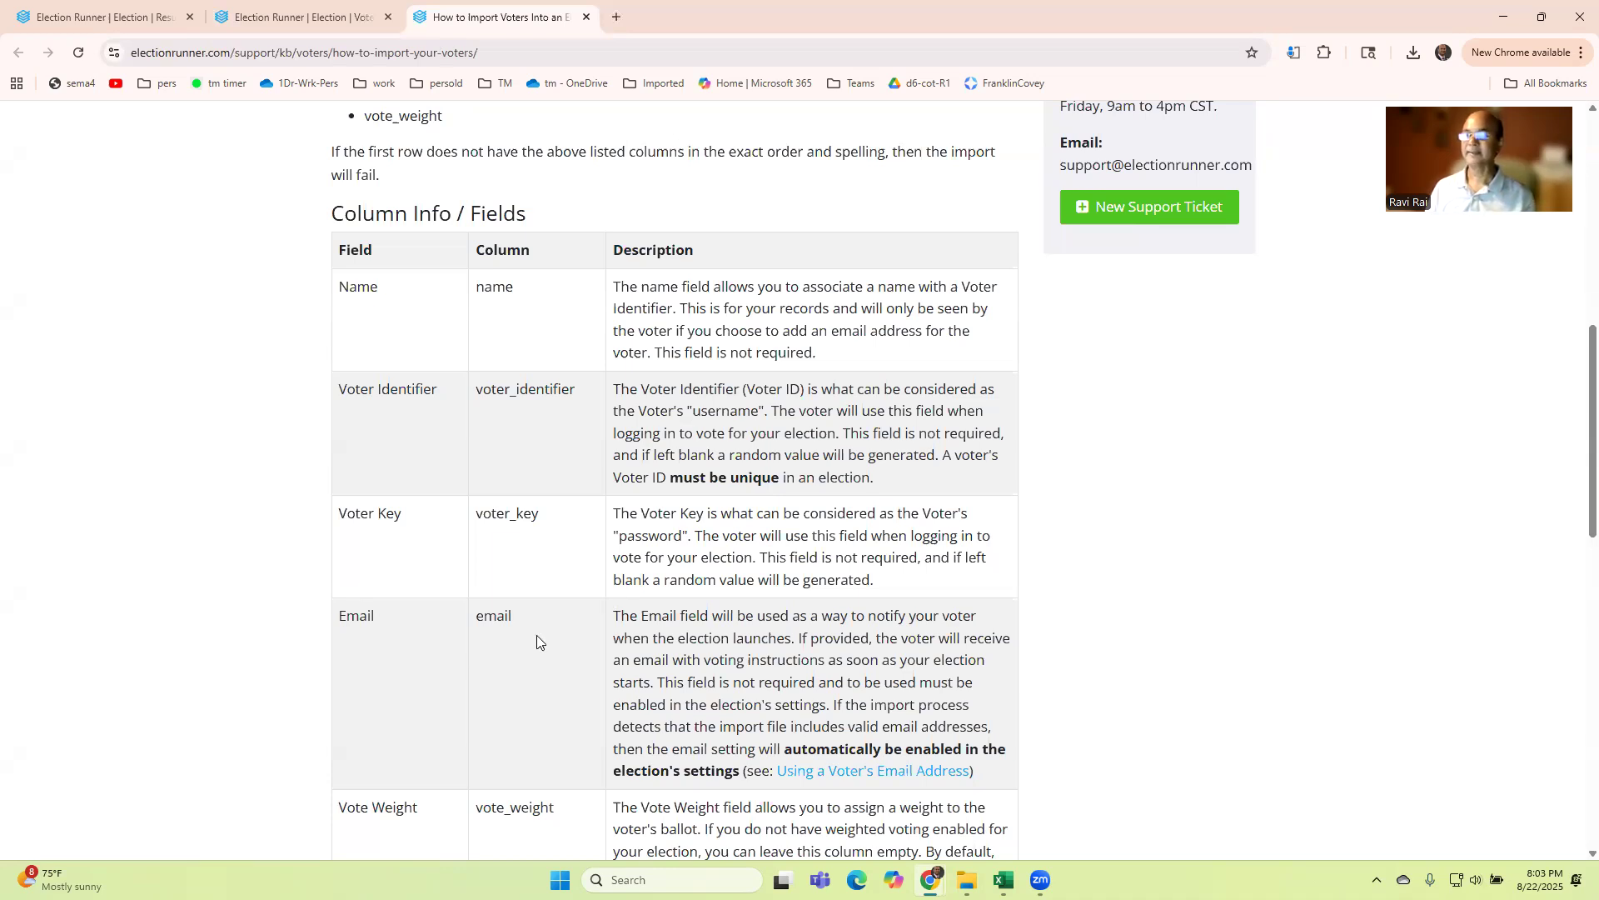
scroll(536, 635, up, 1)
scroll(536, 634, up, 2)
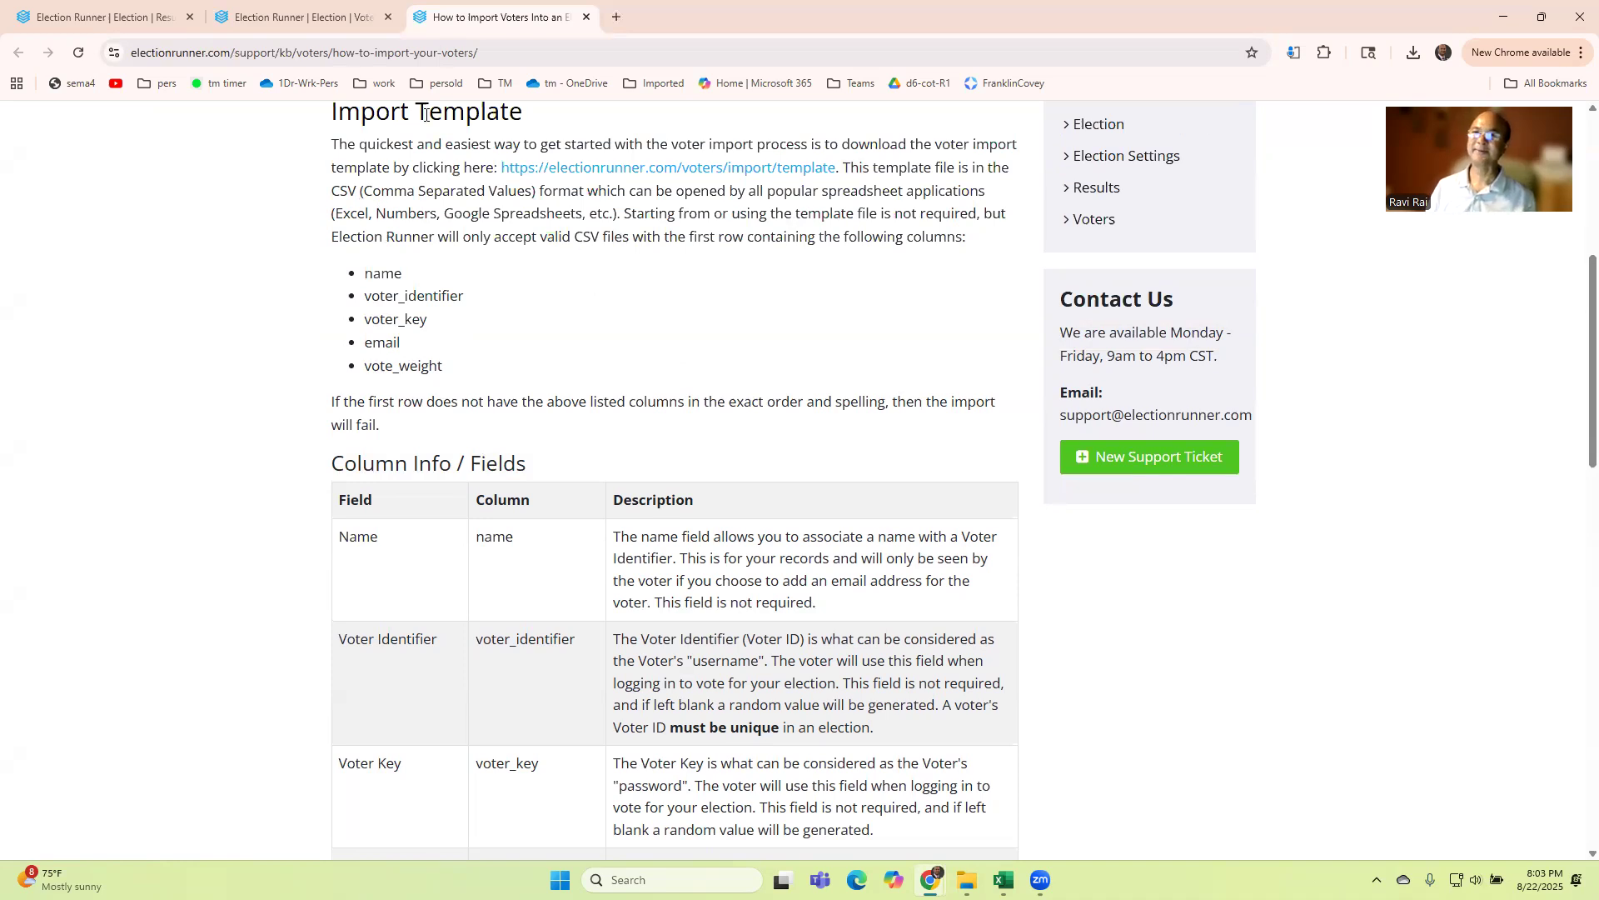
Step: Return to the election's import dialog, download the voter import template, and open the downloaded CSV
click(145, 16)
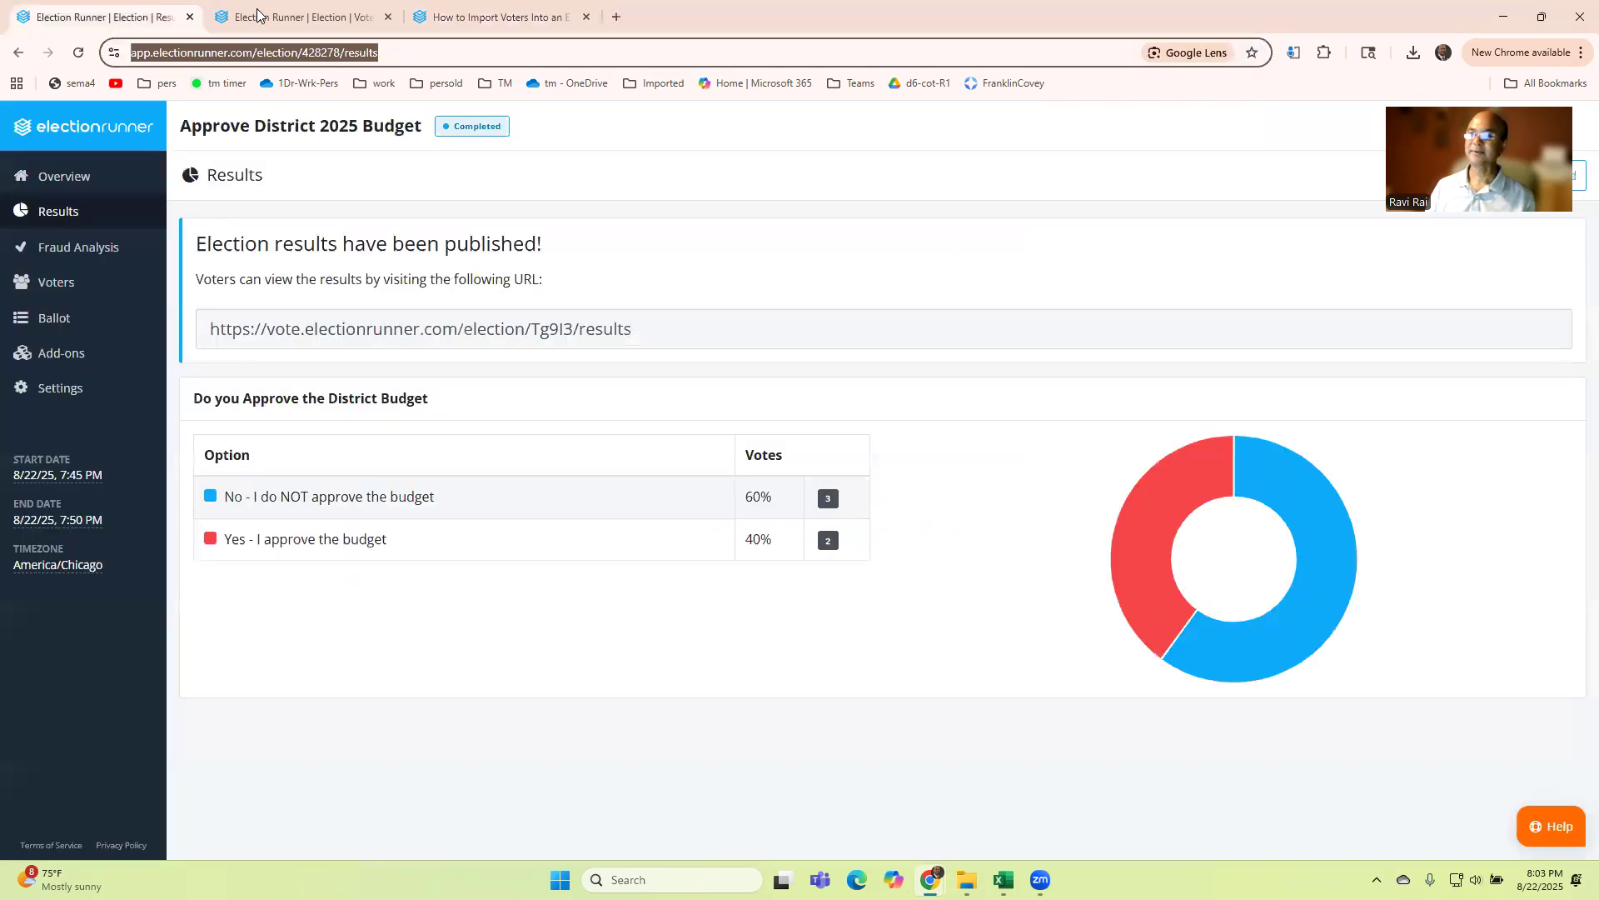
click(257, 15)
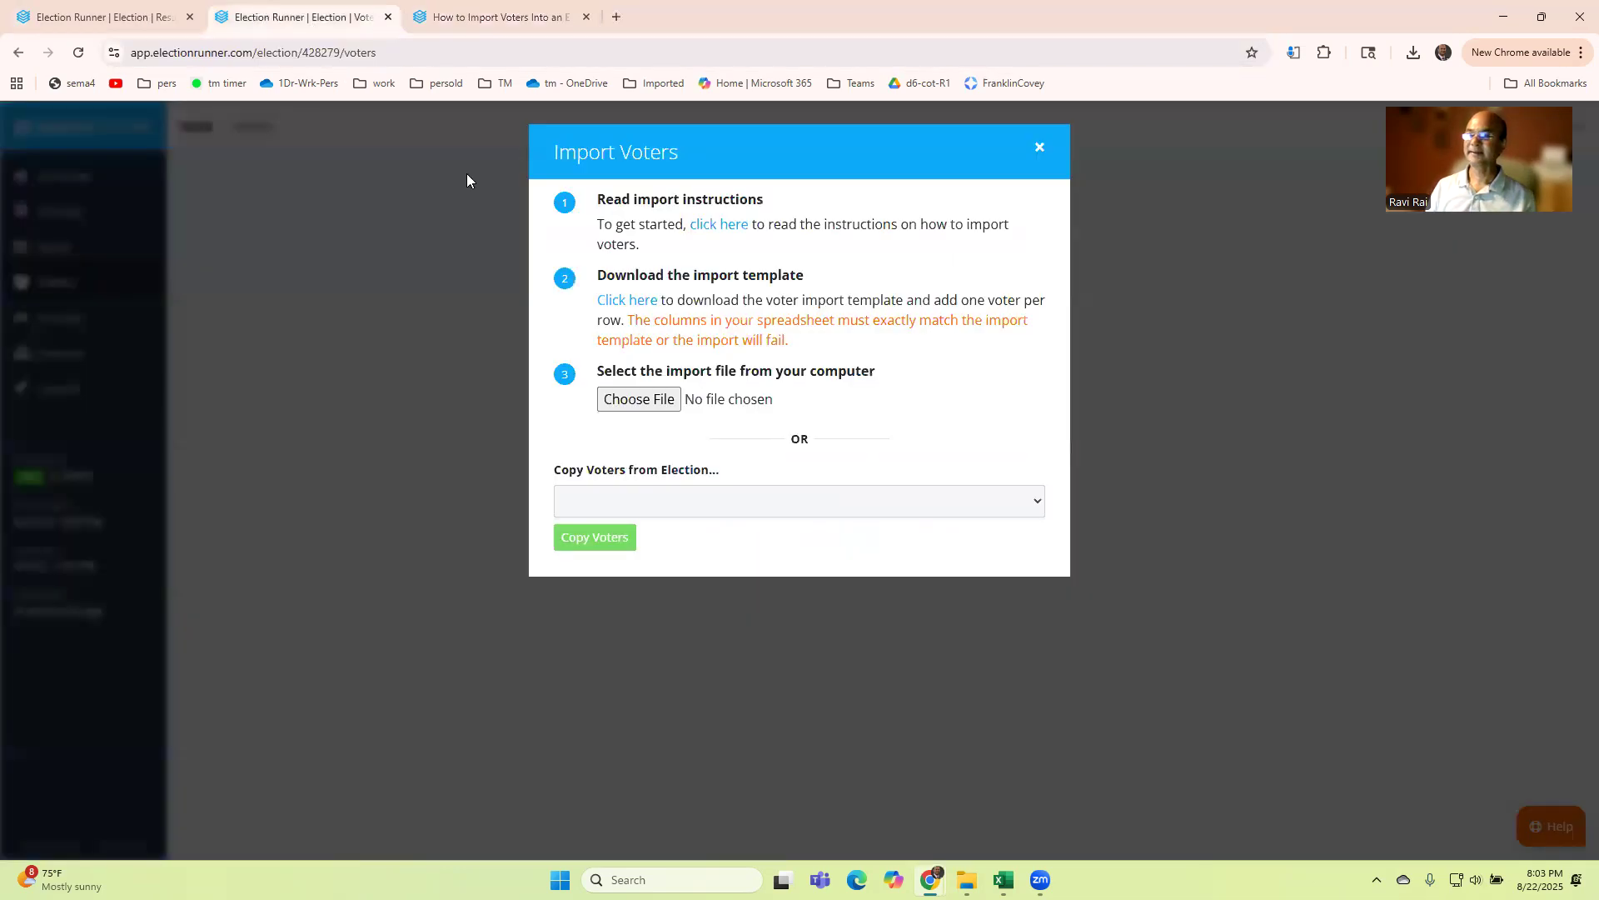
click(633, 308)
click(1401, 62)
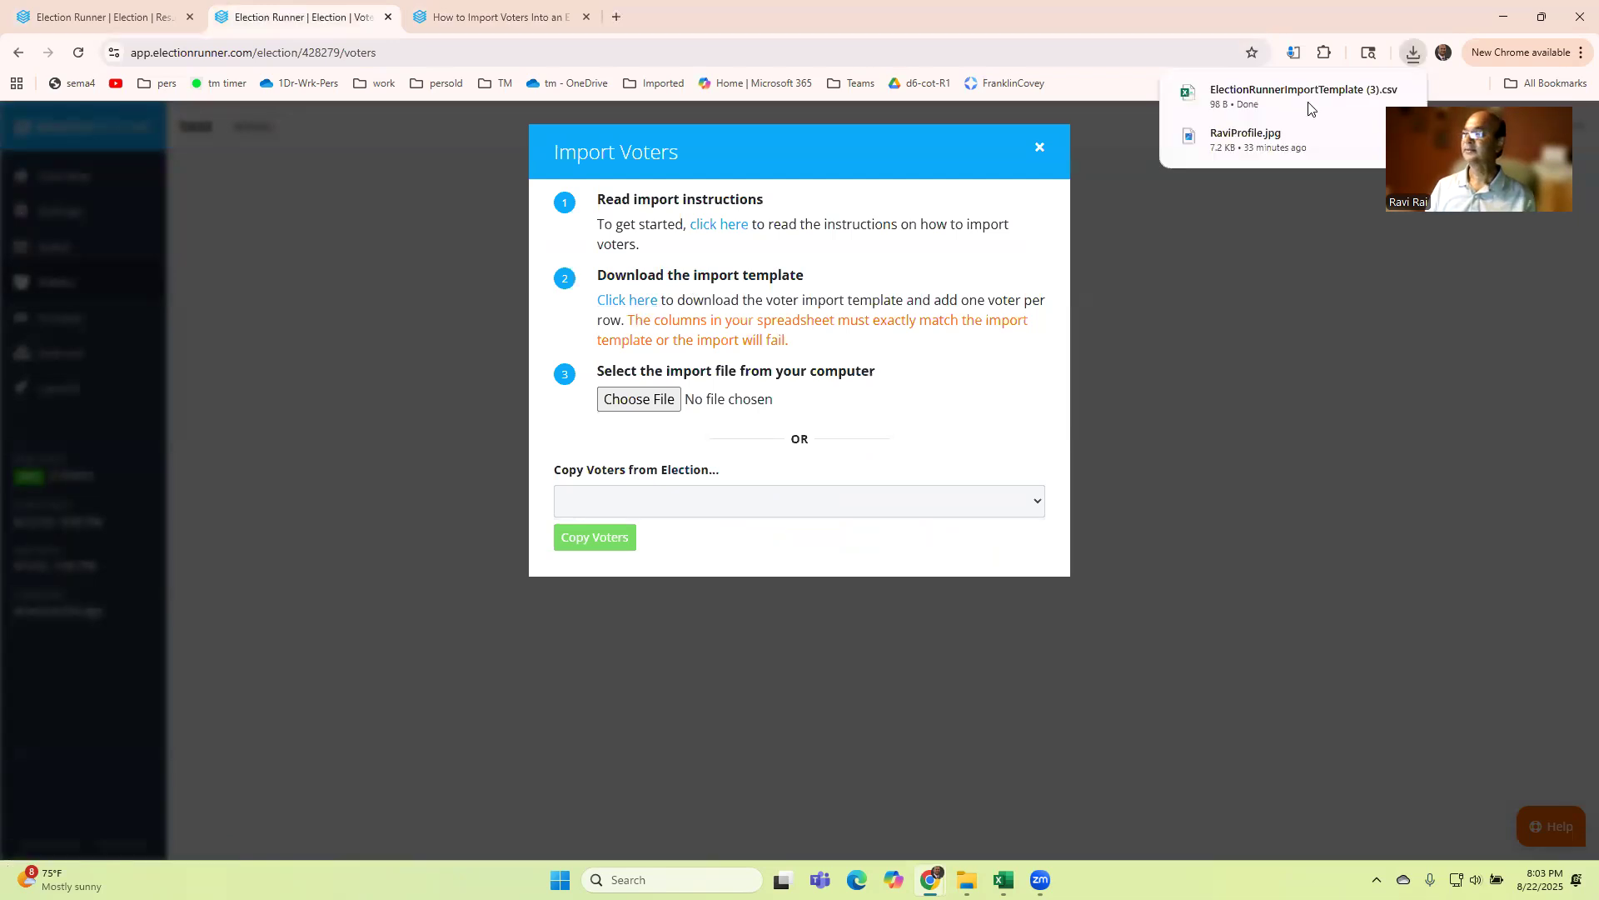
click(1266, 105)
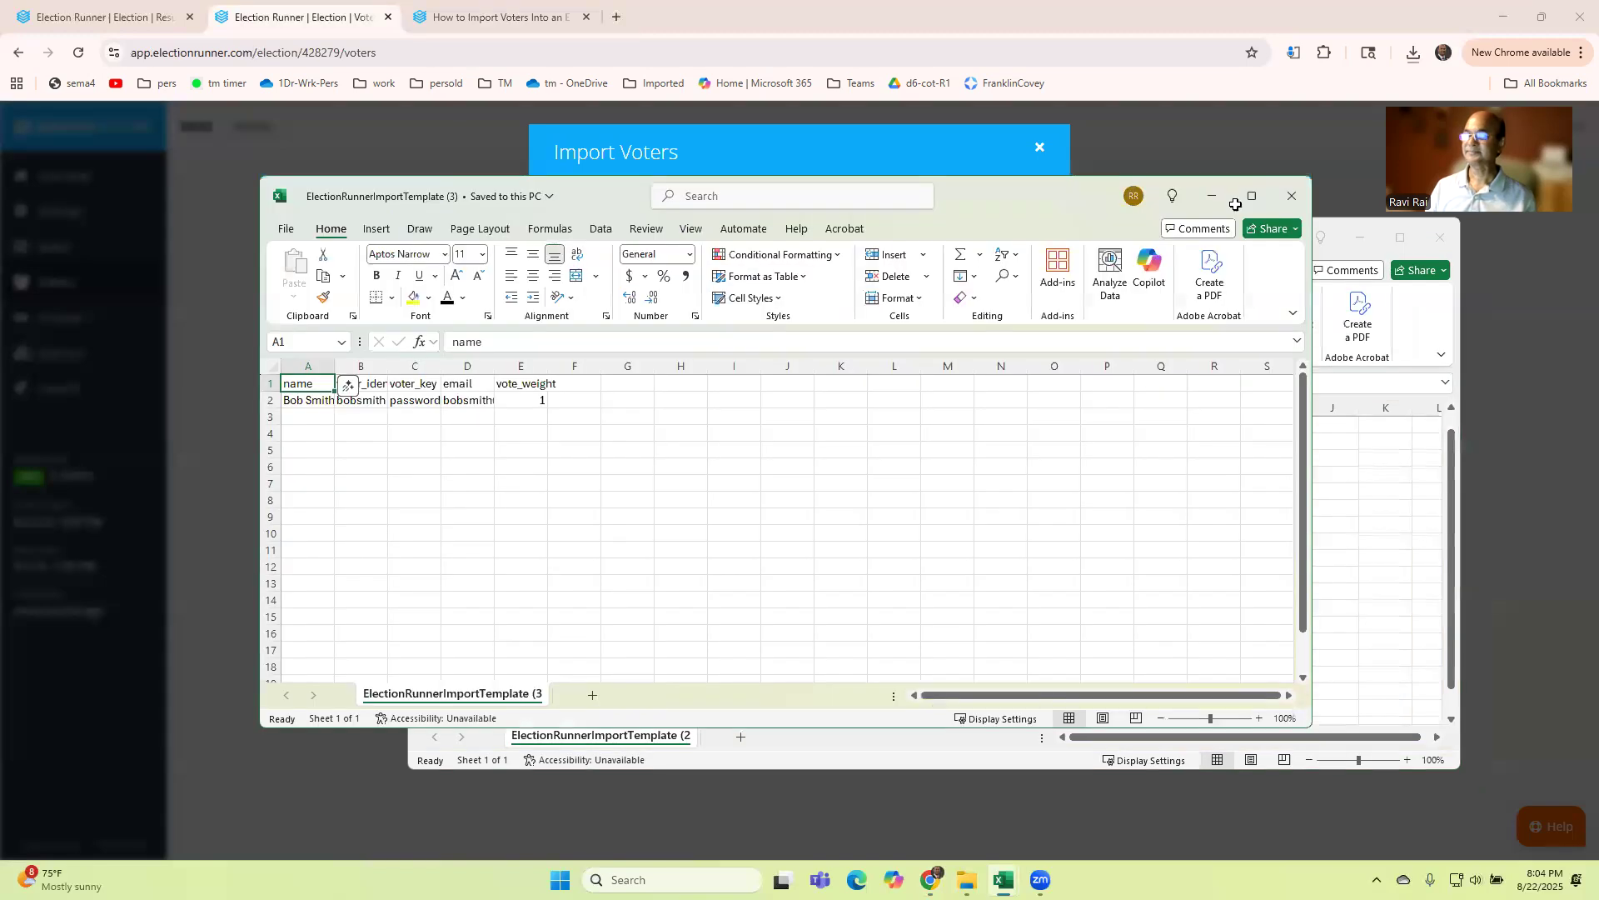
Step: Maximize the template workbook and widen its columns to fit the headers and sample voter data
click(1238, 202)
drag(77, 191, 81, 191)
double_click(132, 190)
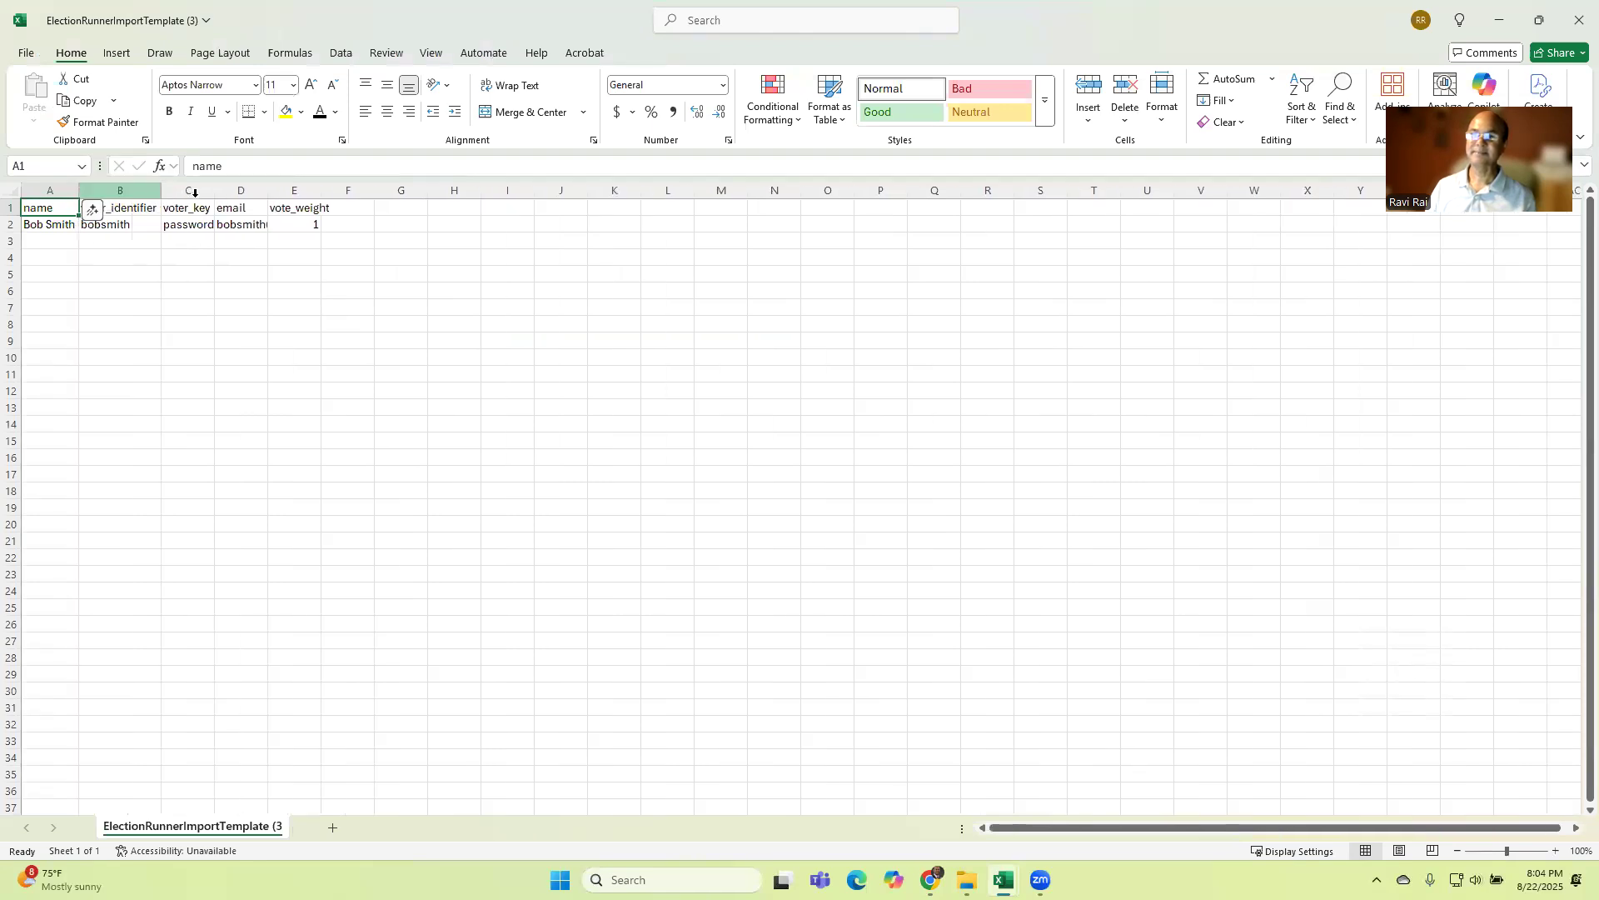
drag(215, 191, 215, 190)
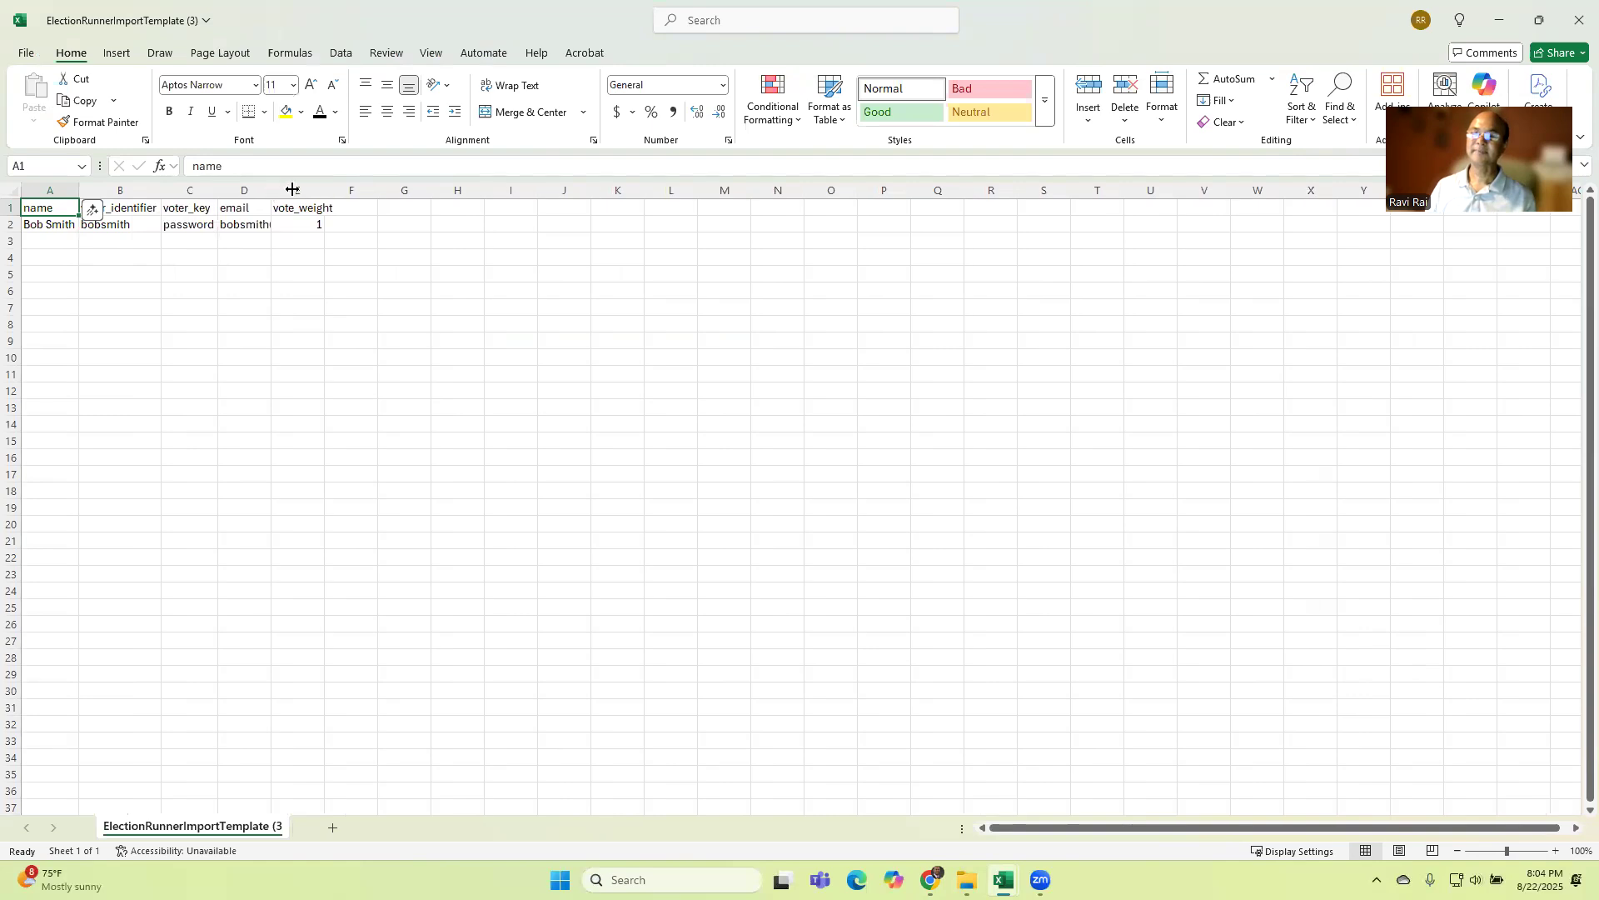
drag(270, 191, 289, 191)
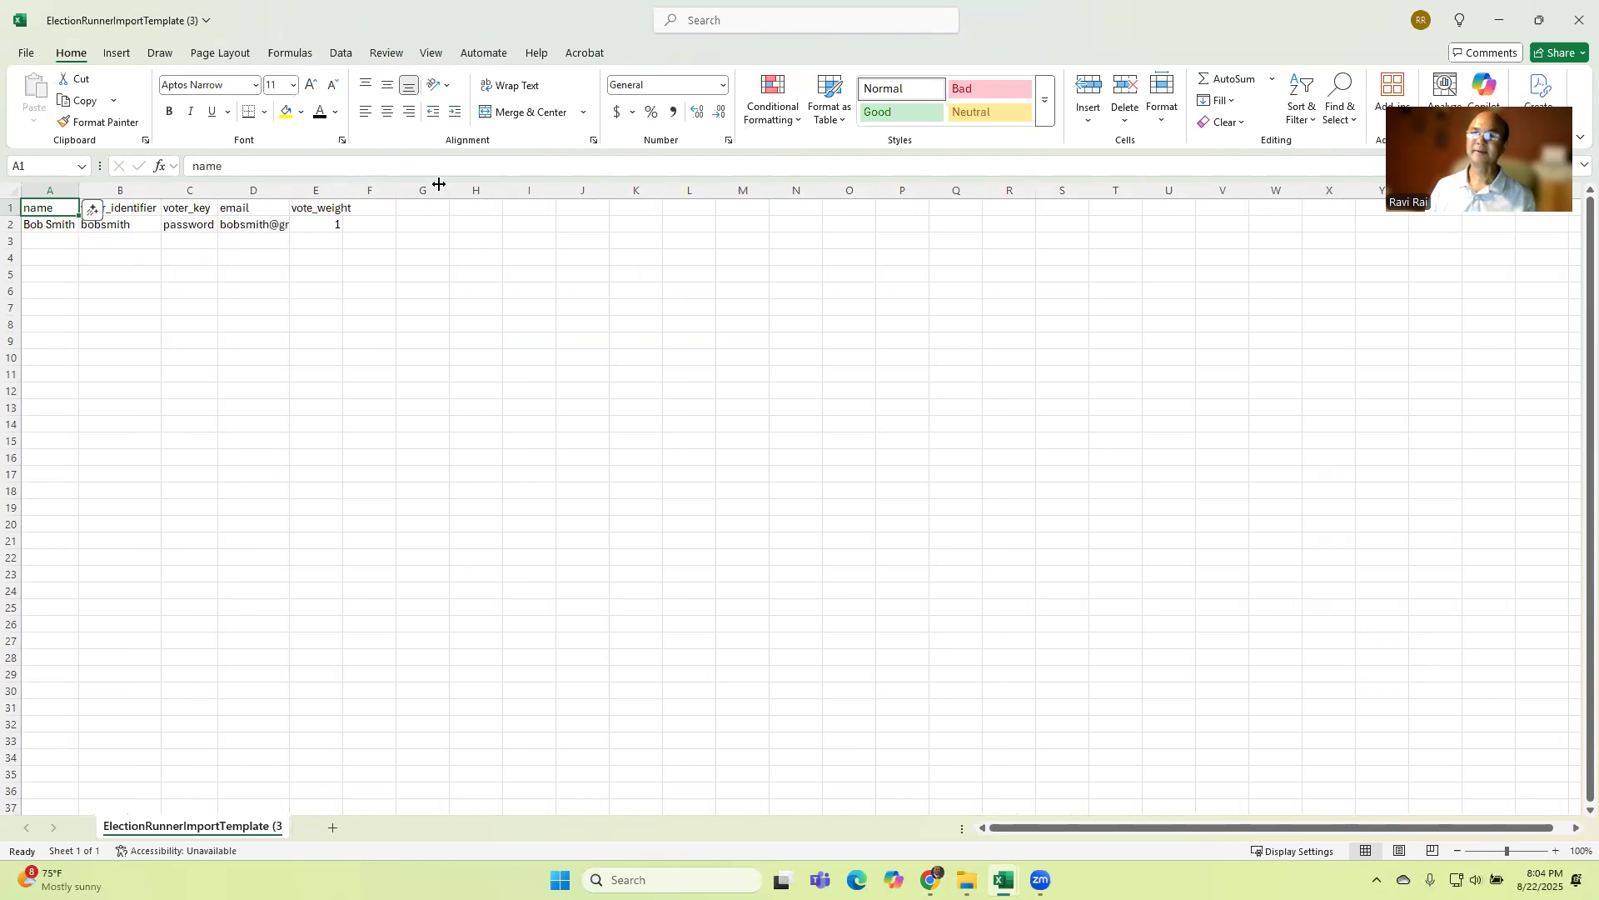
drag(291, 190, 327, 192)
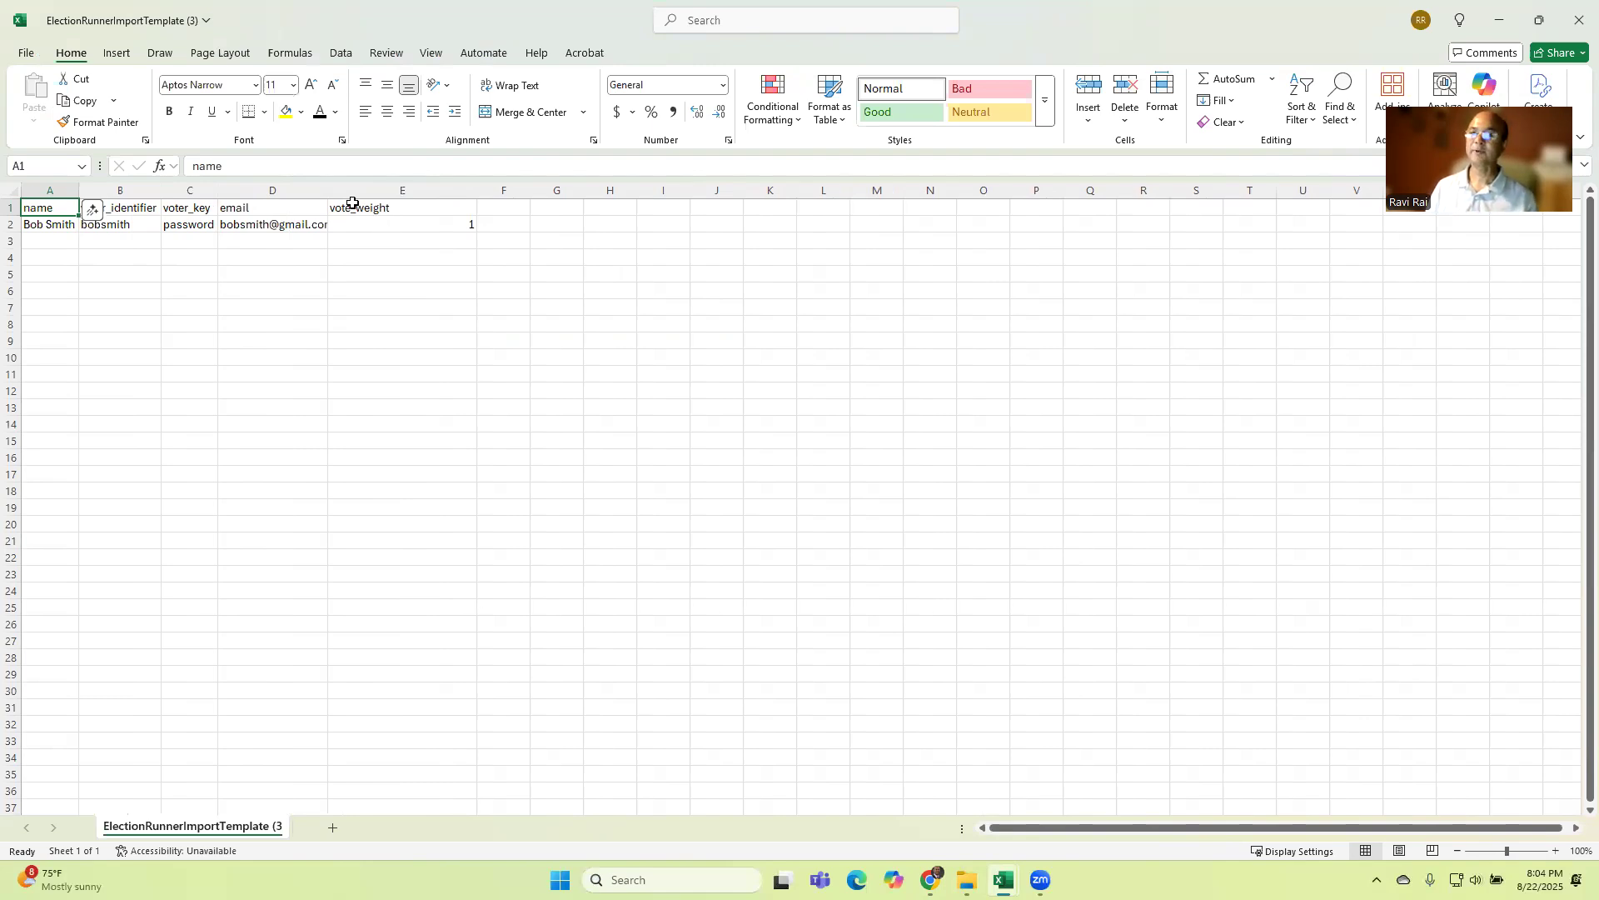
double_click(327, 190)
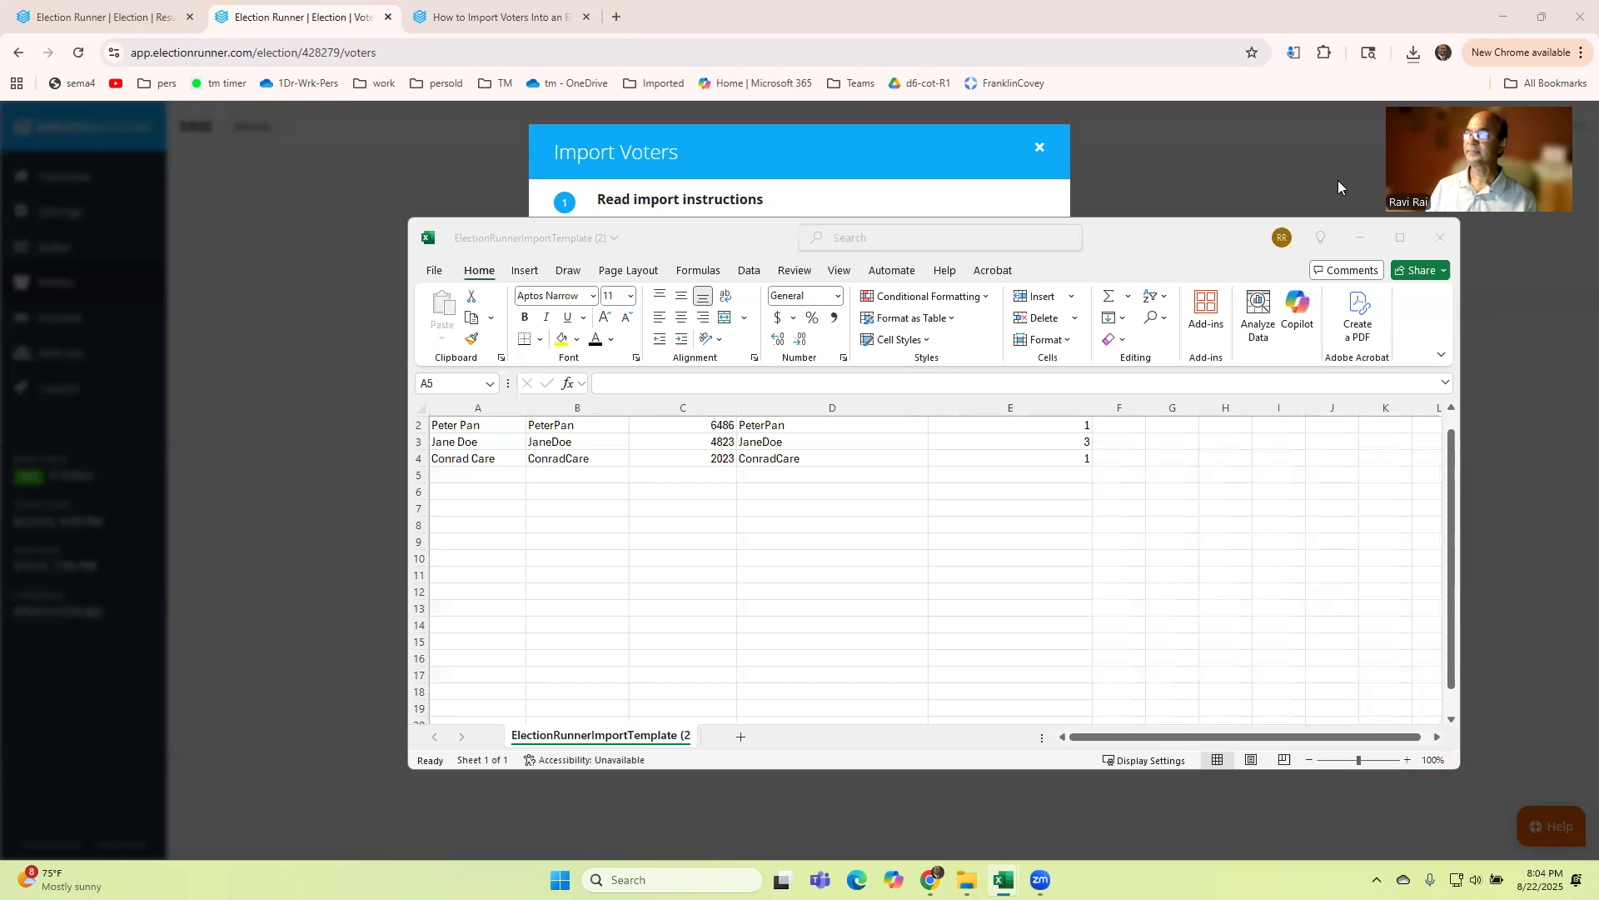
Step: Switch to the prepared voter template and examine the voter_key formula in the first voter's row
click(1405, 240)
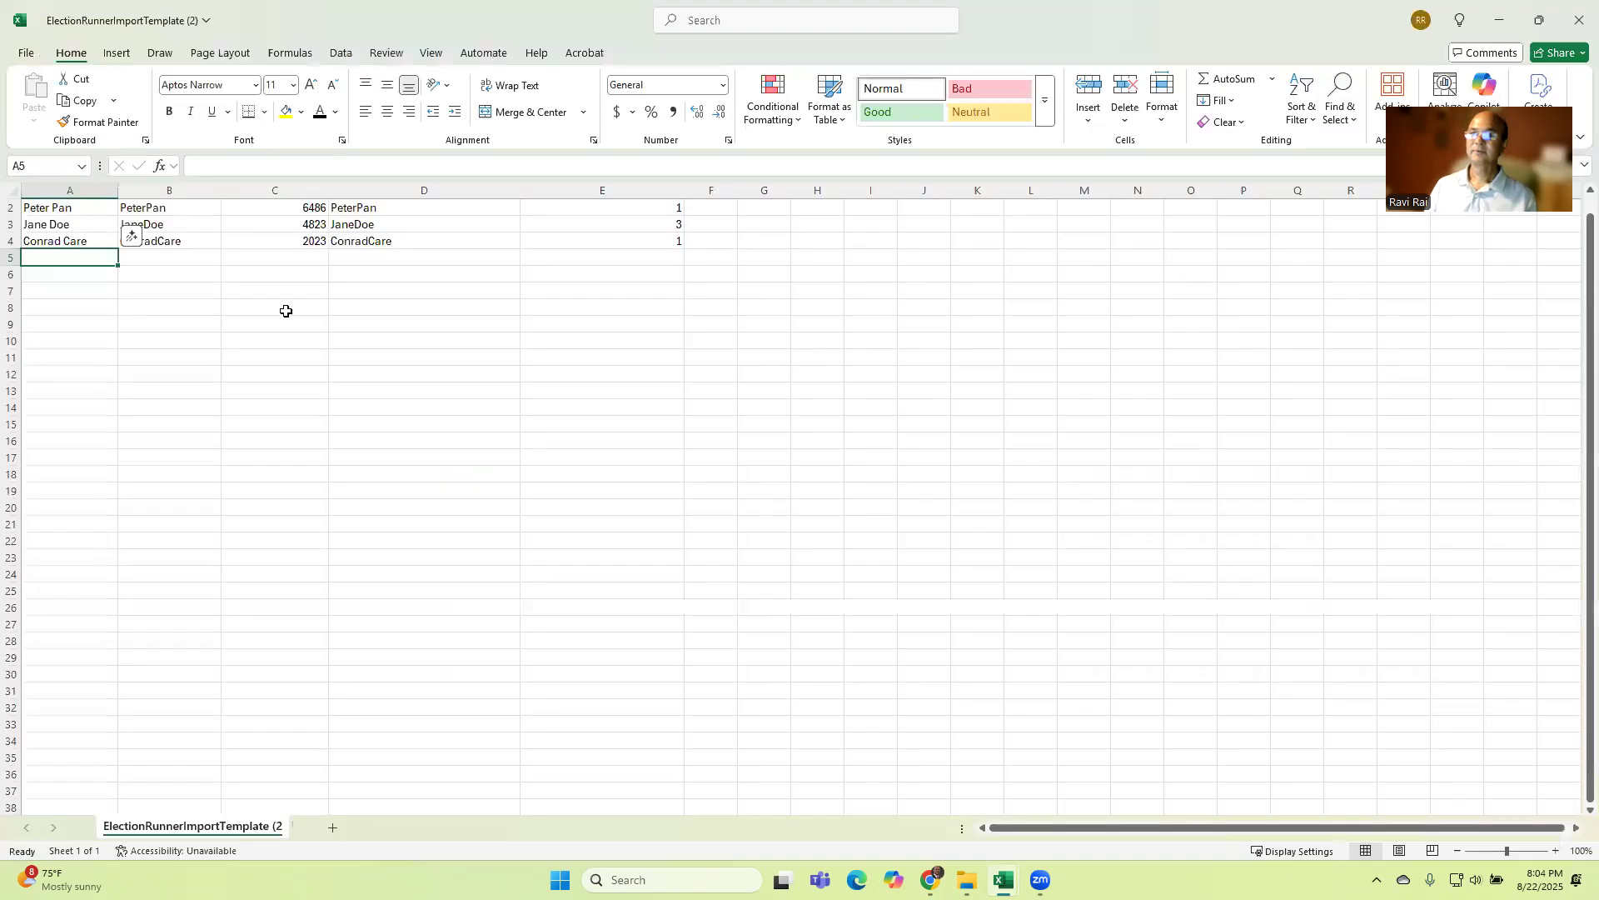
scroll(286, 311, up, 1)
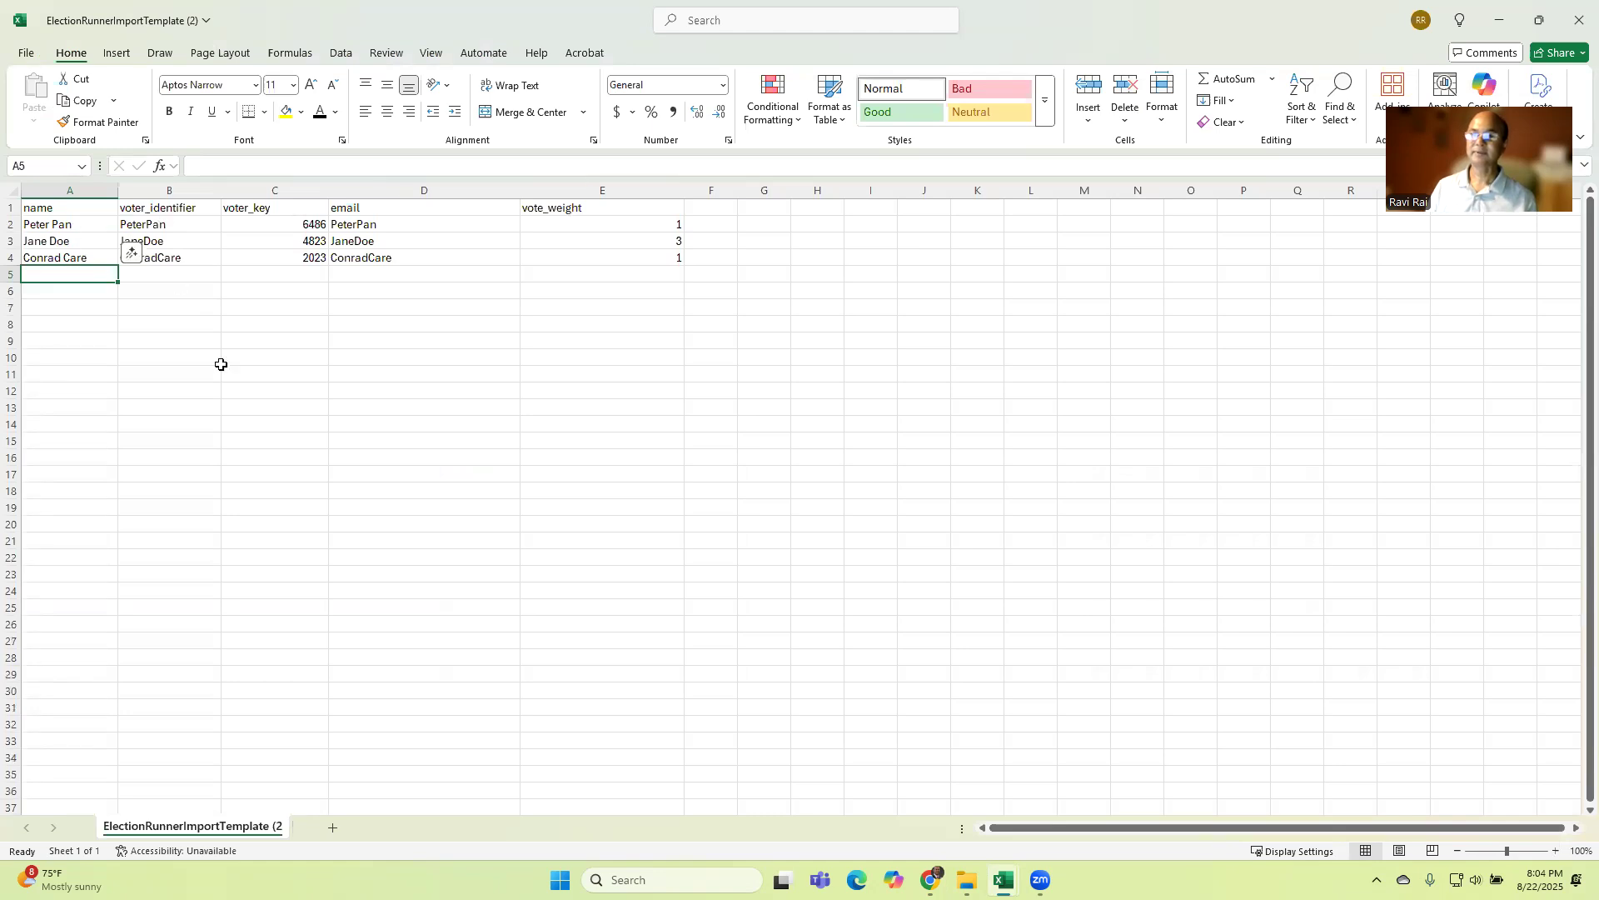
click(275, 391)
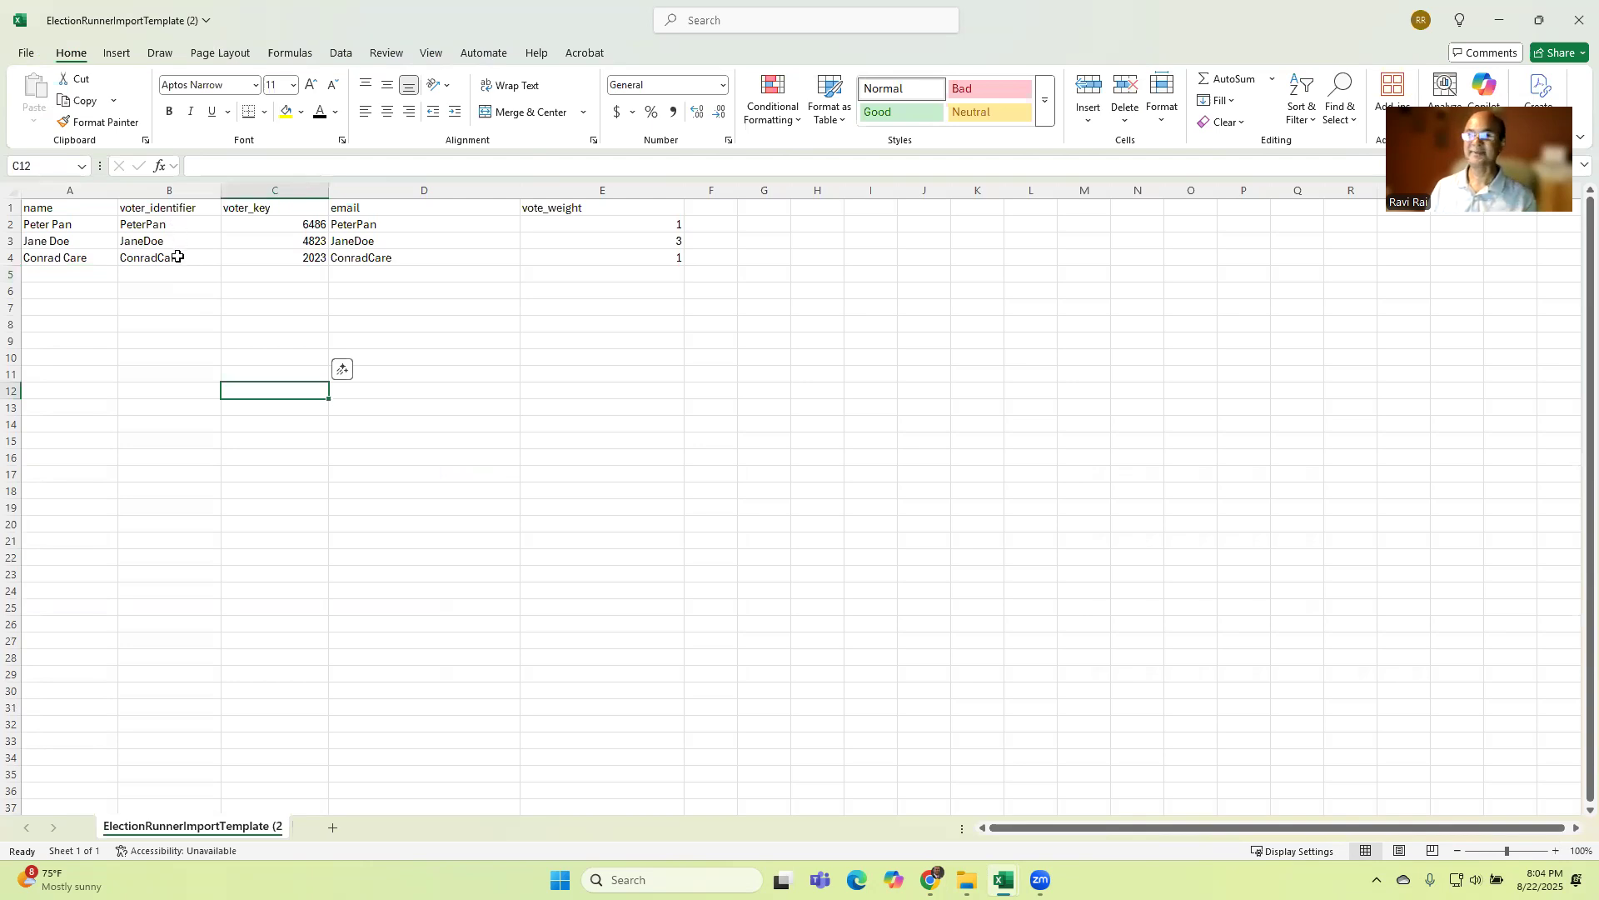
click(305, 220)
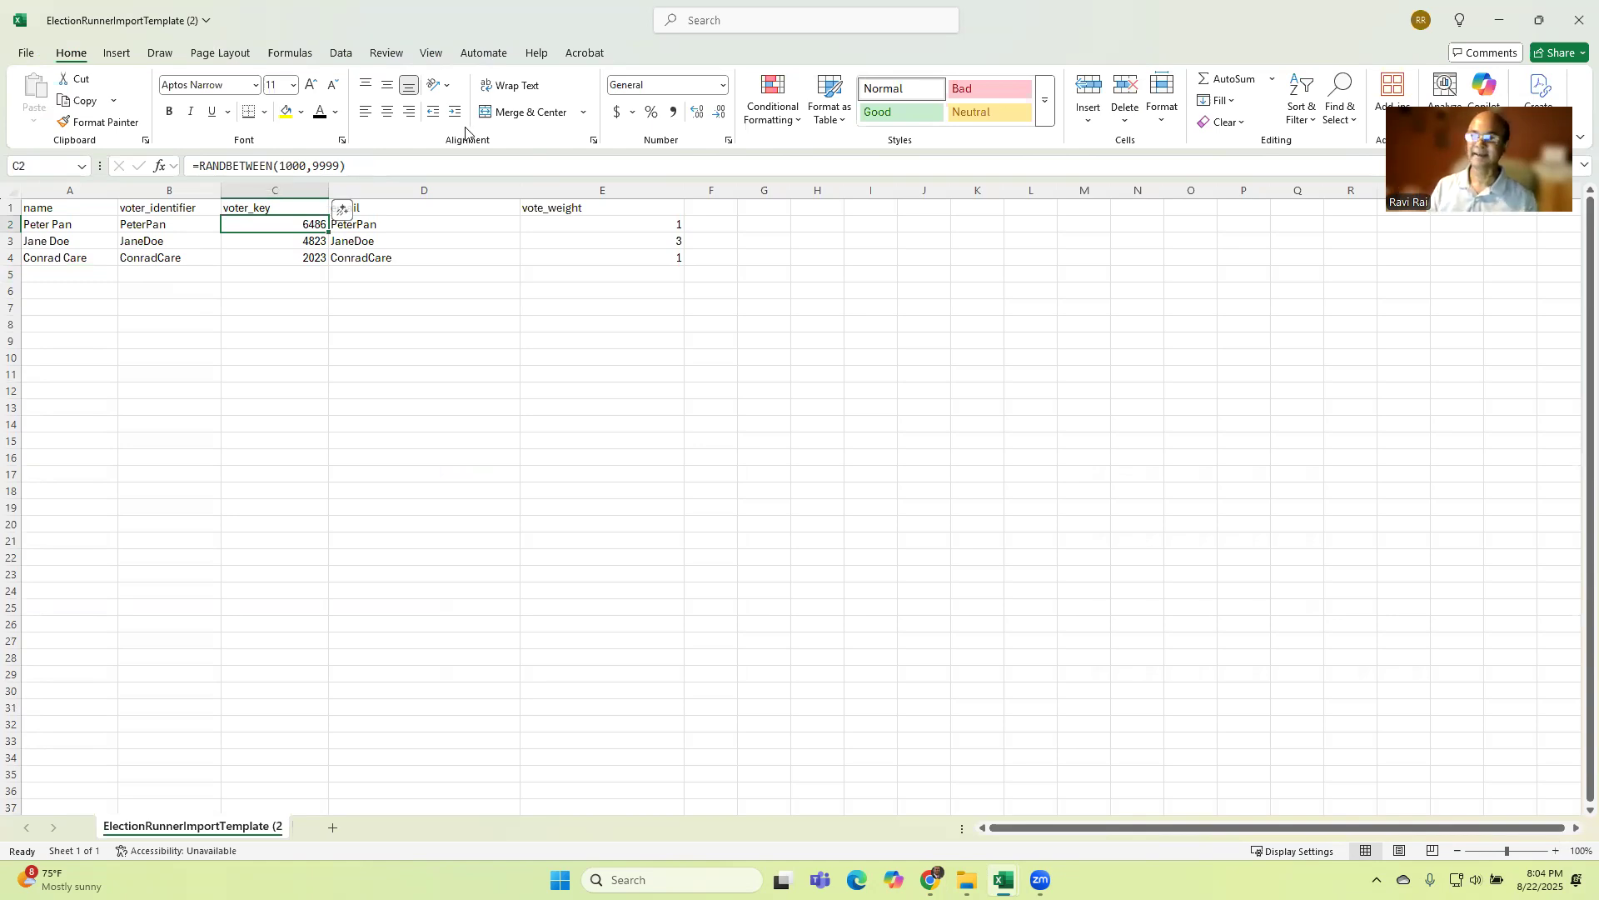
click(458, 372)
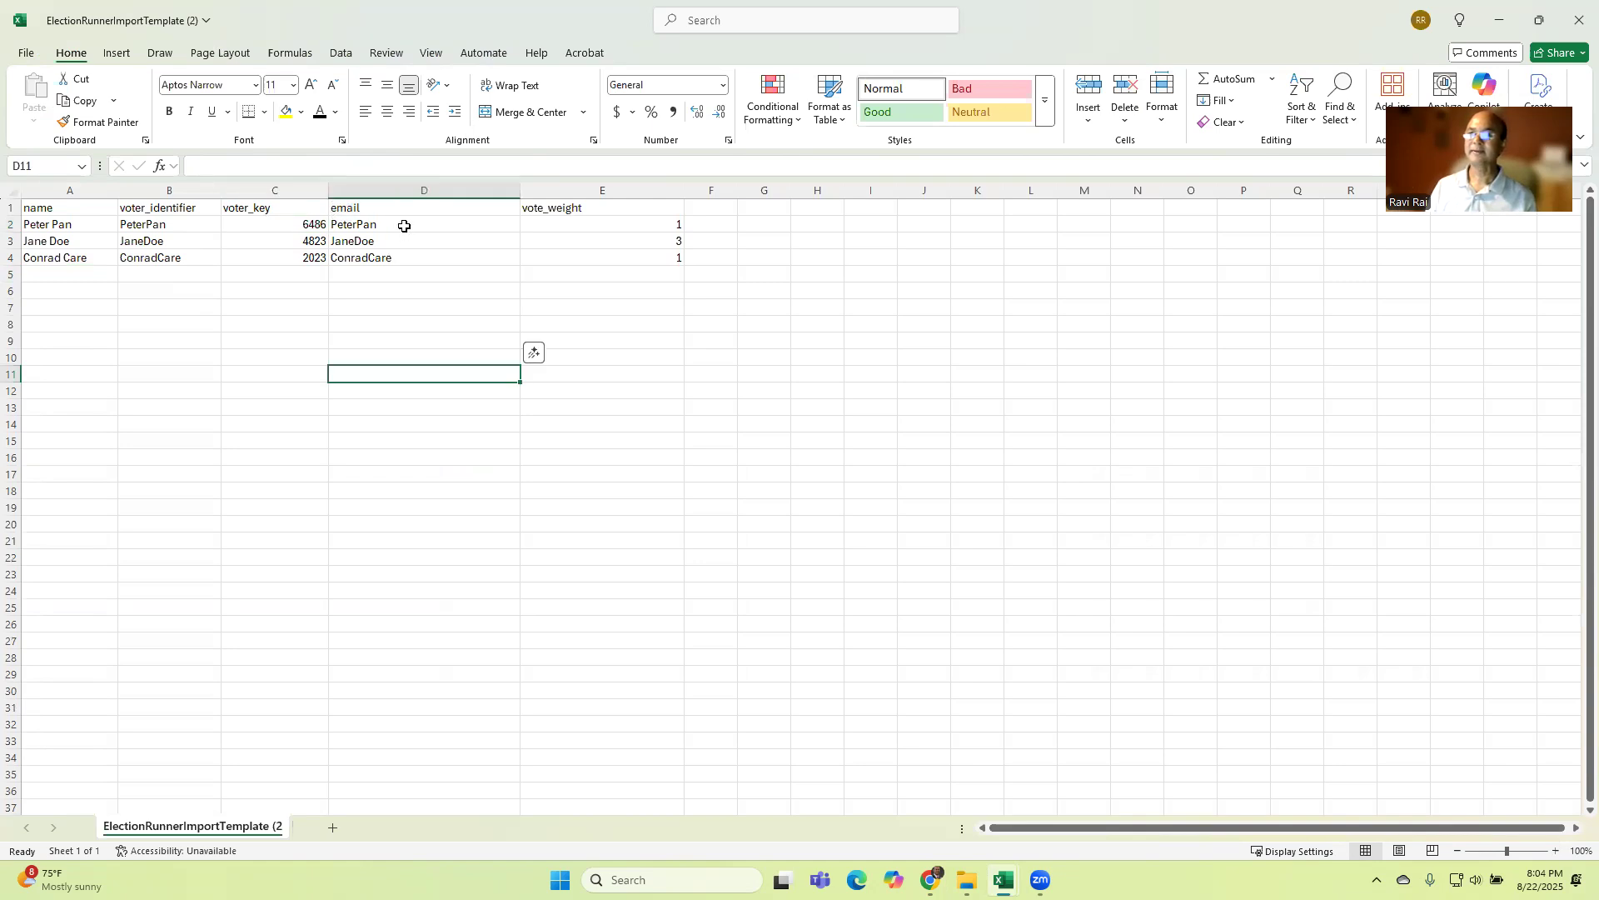
click(404, 225)
double_click(405, 224)
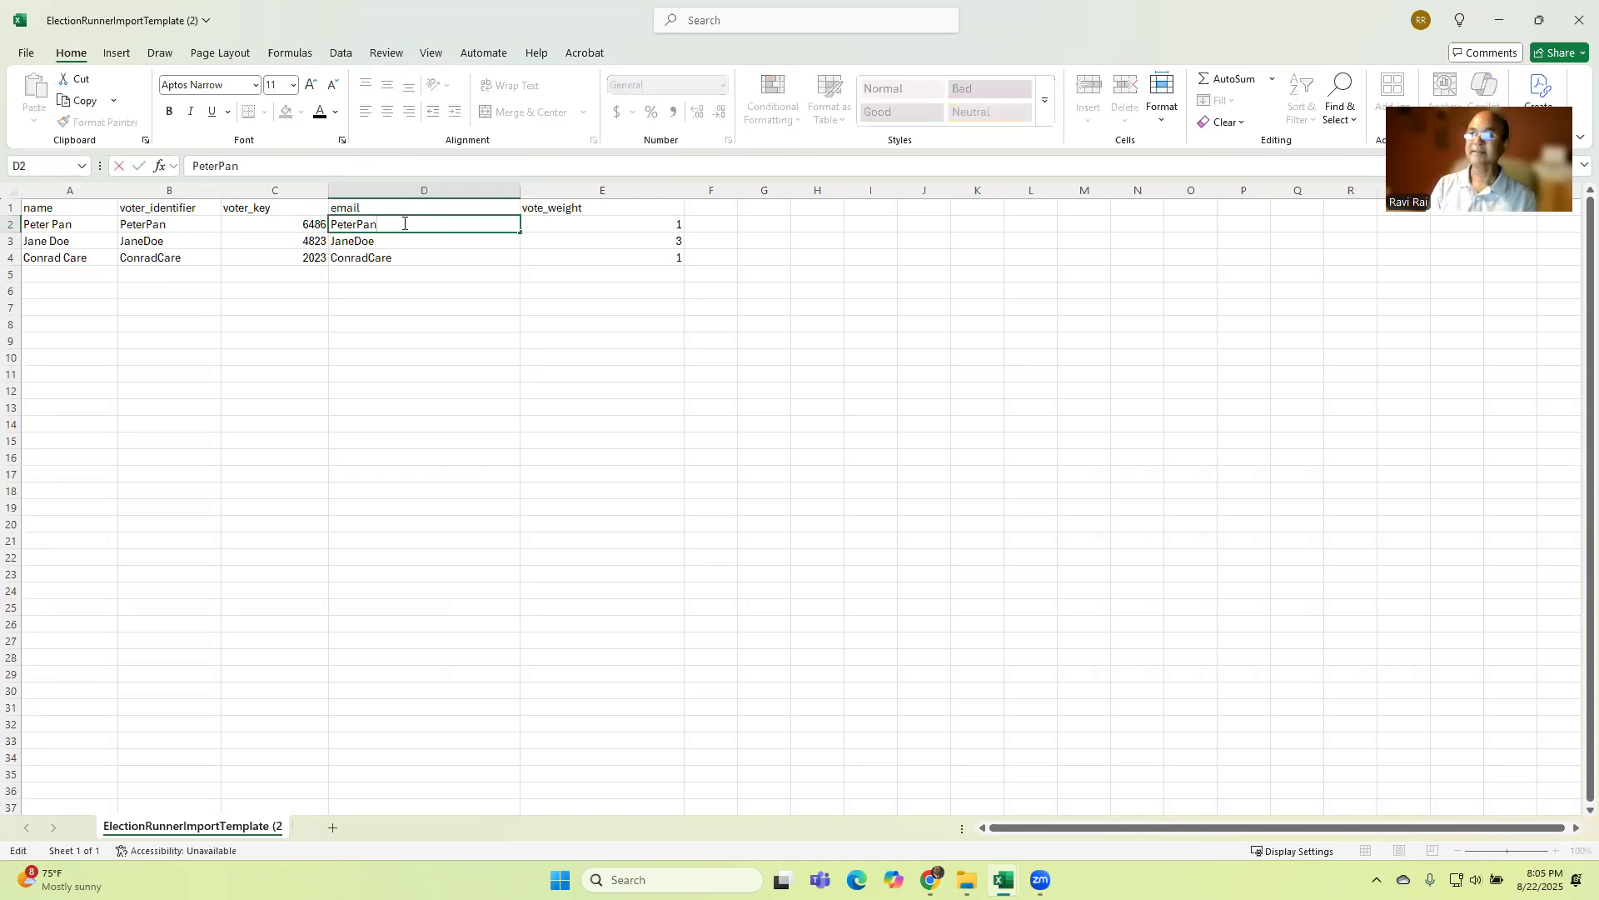
text(@bi=)
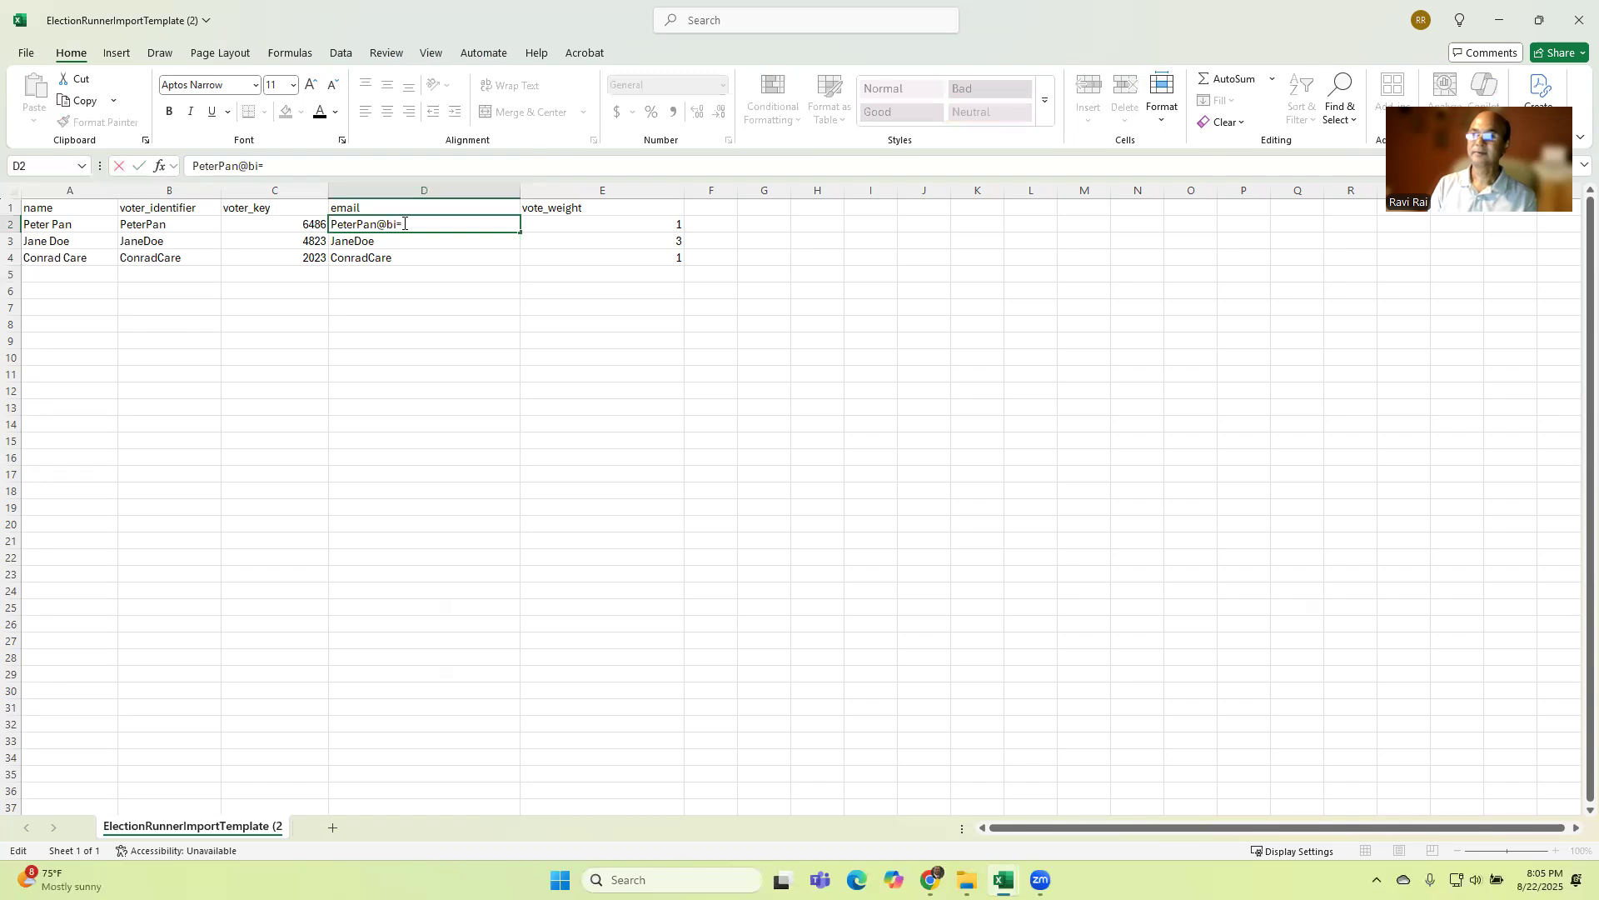
key(BackSpace)
key(BackSpace)
key(BackSpace)
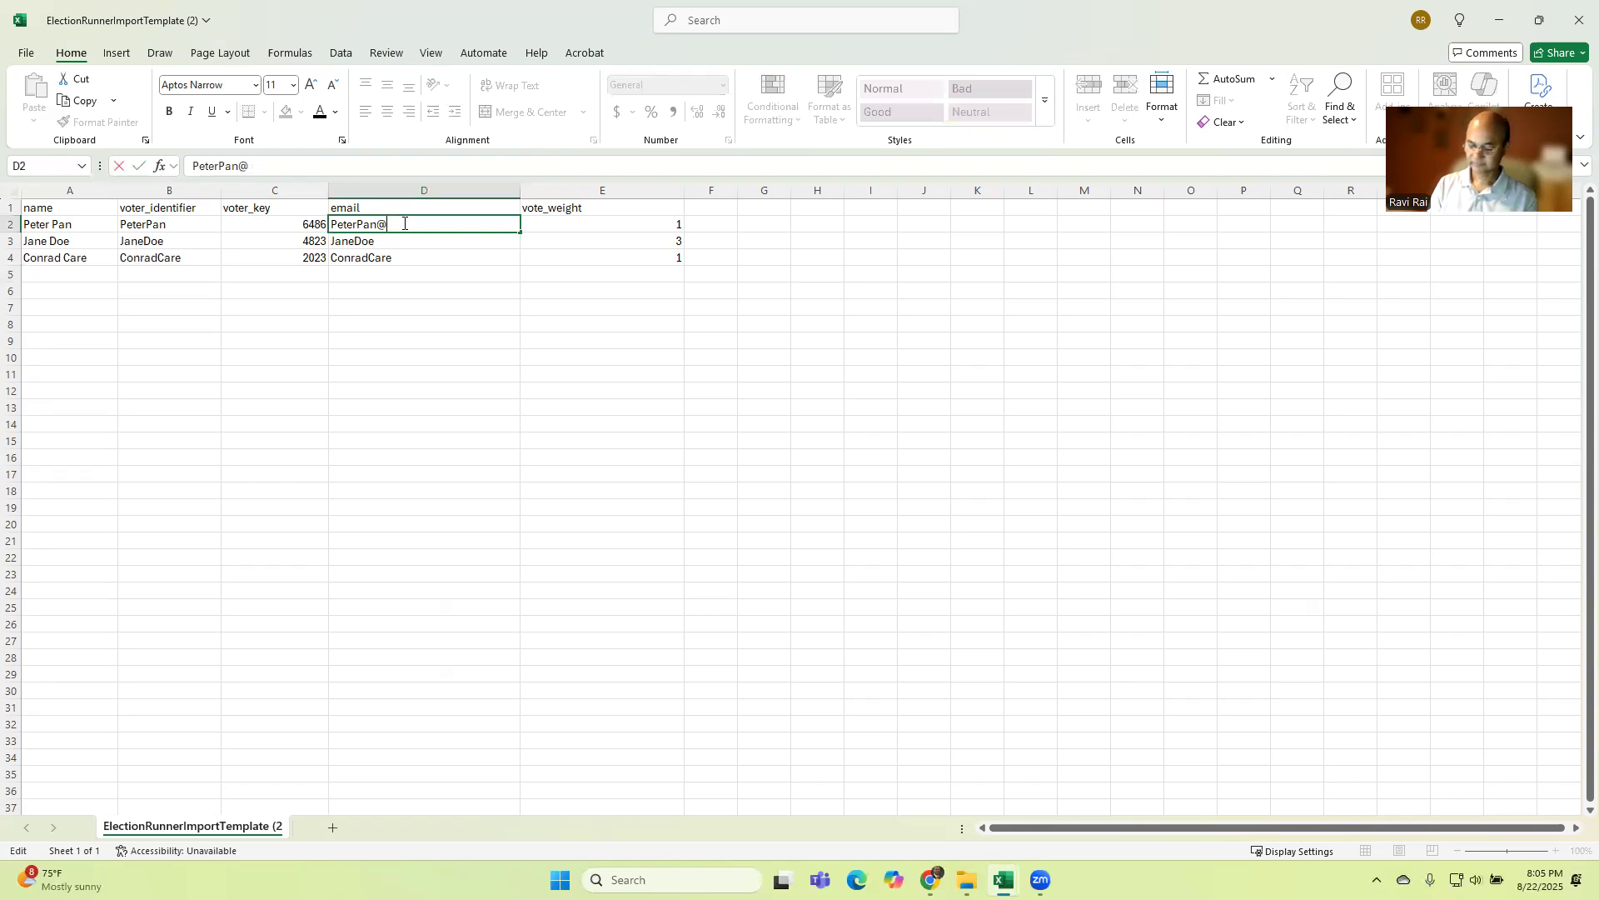
text(noemail.com)
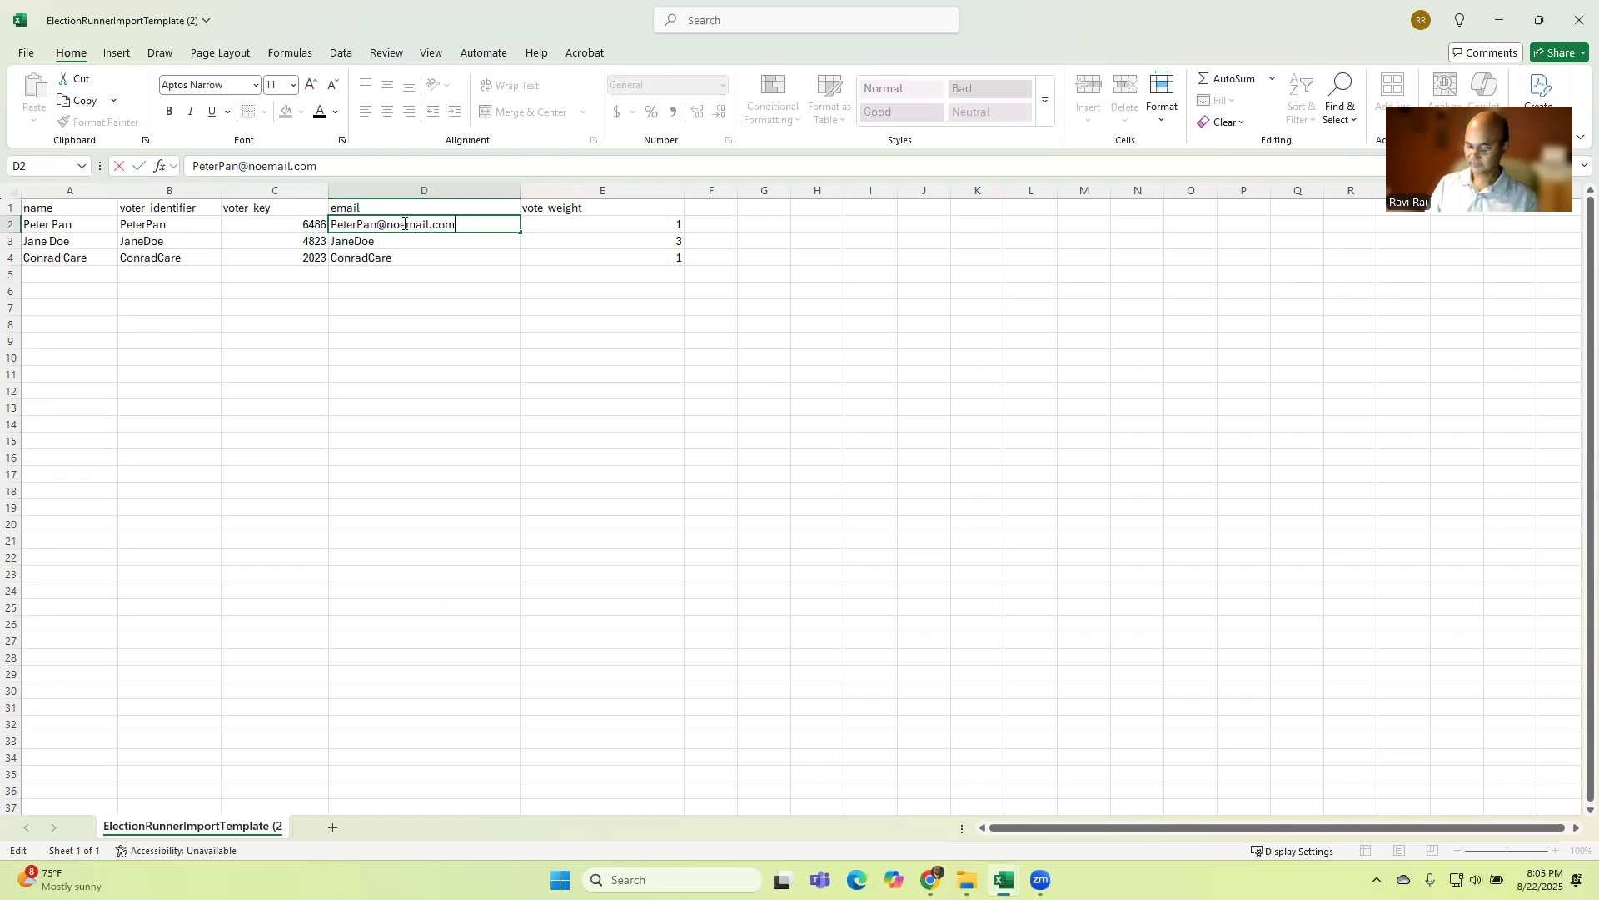
key(shift+Left)
key(shift+Left)
key(shift+Left)
key(shift+Left)
key(shift+Left)
key(shift+Left)
key(shift+Left)
key(shift+Left)
key(shift+Left)
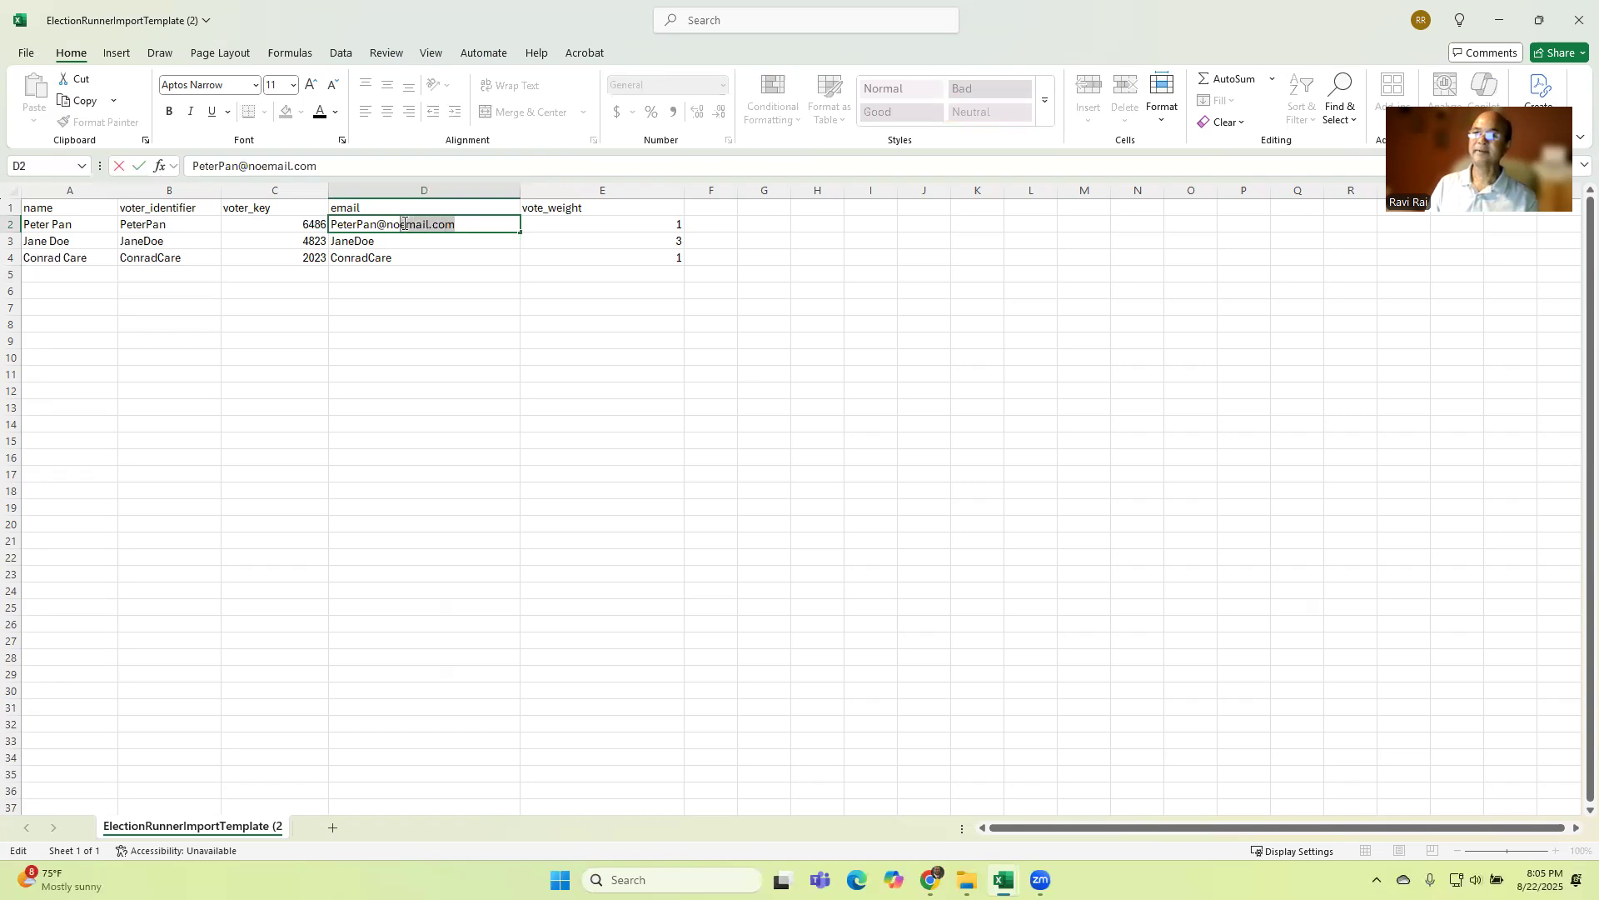
key(shift+Left)
key(shift+Left)
key(shift+Left)
key(ctrl+c)
key(Return)
key(F2)
key(ctrl+v)
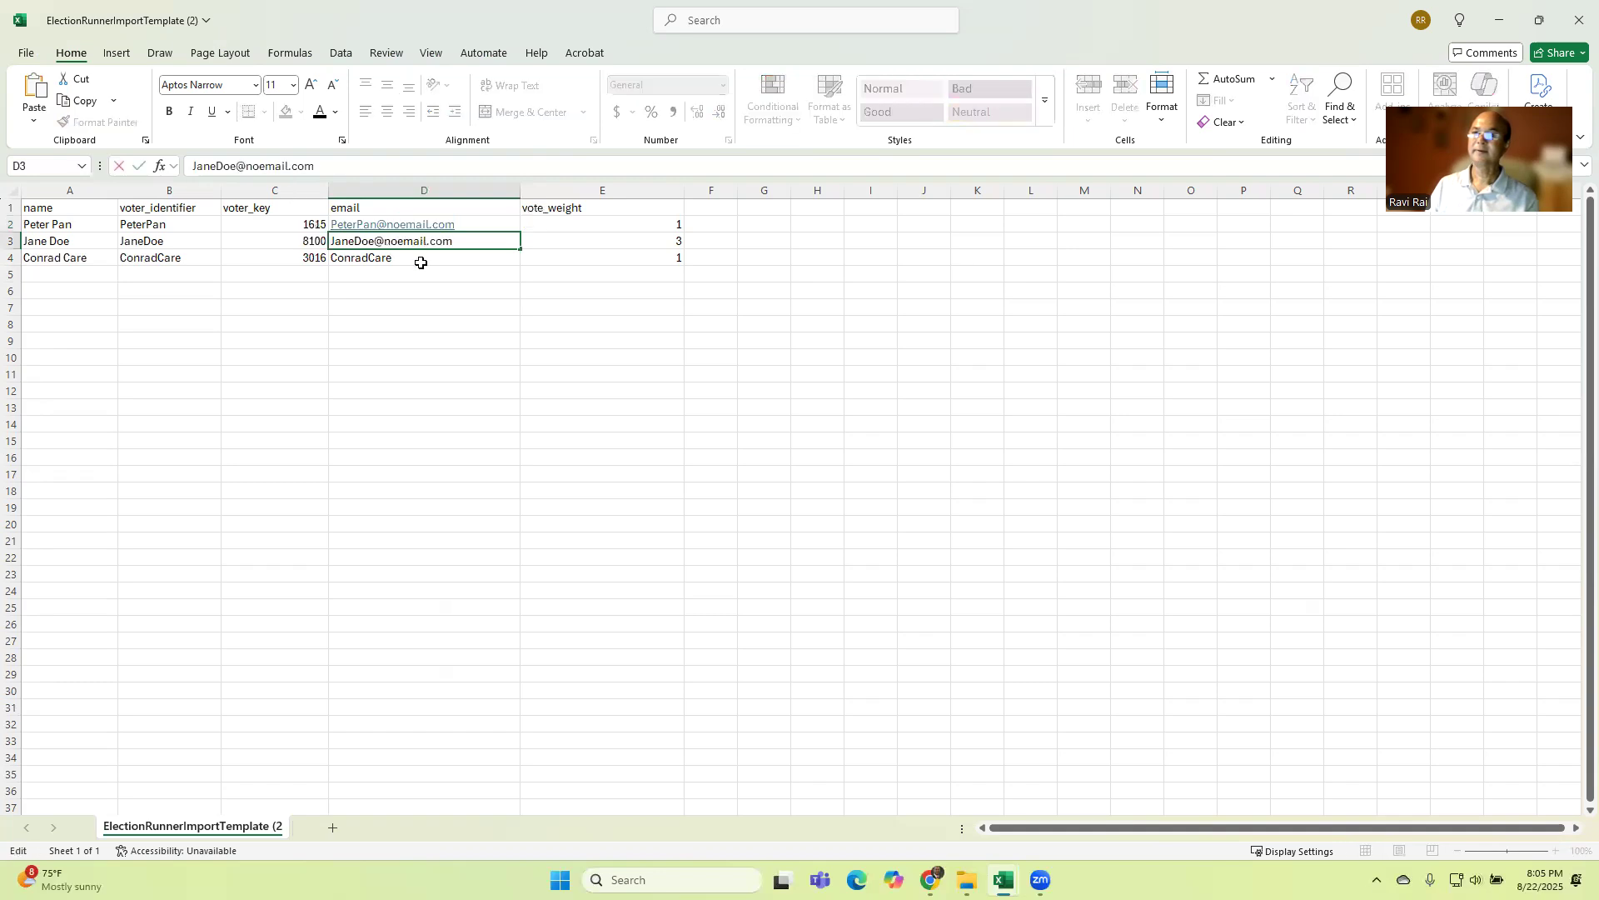
key(Return)
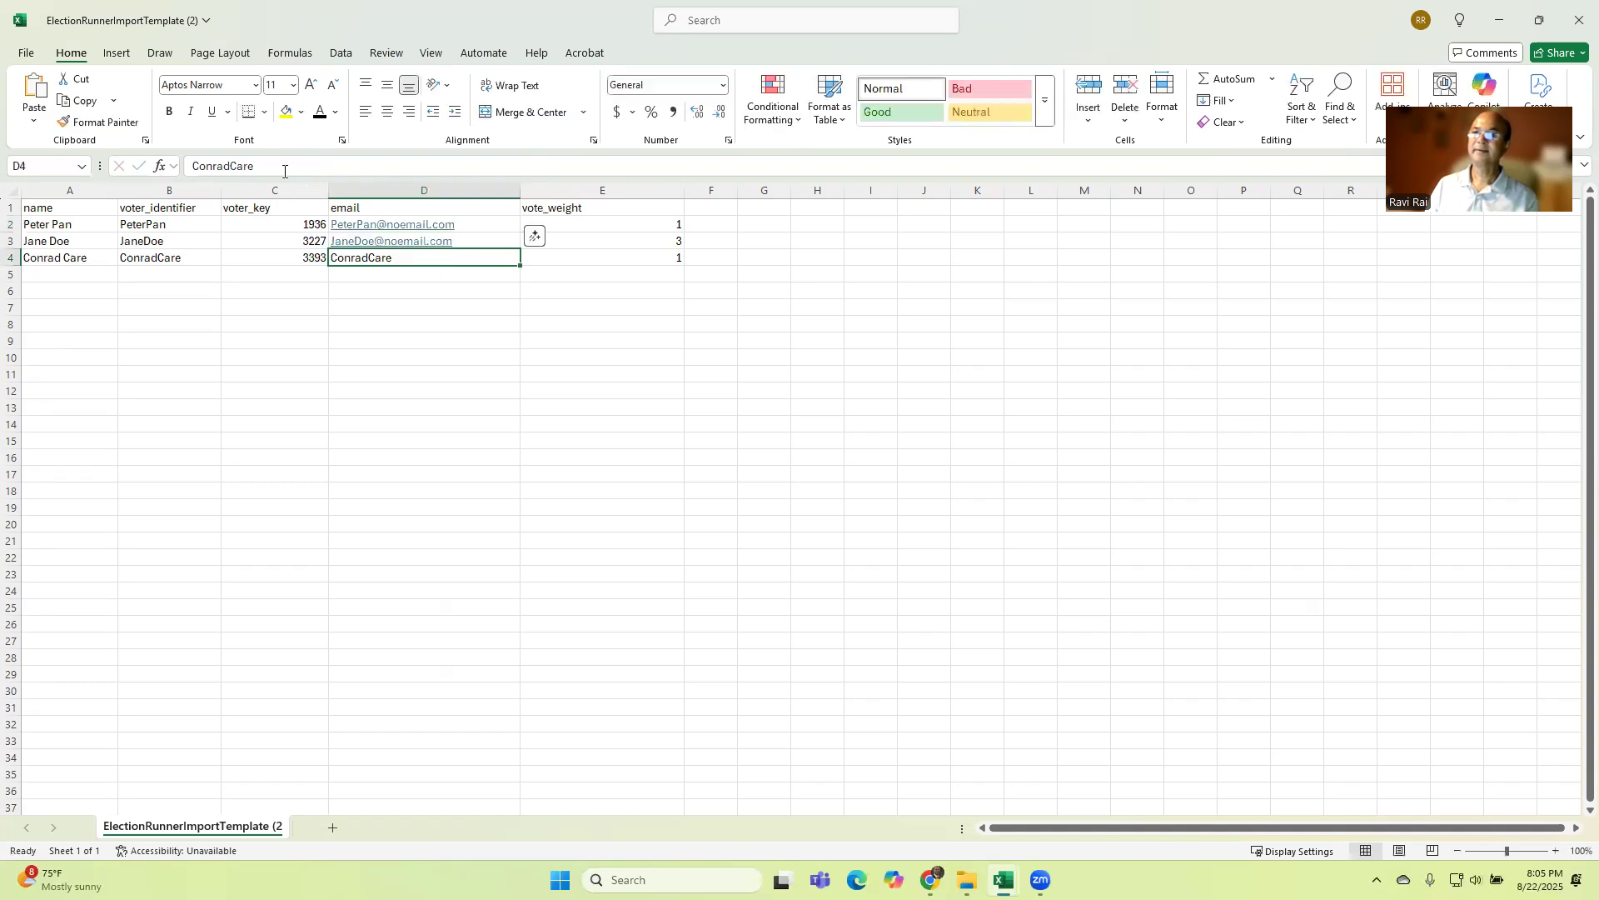
key(F2)
key(ctrl+v)
click(432, 354)
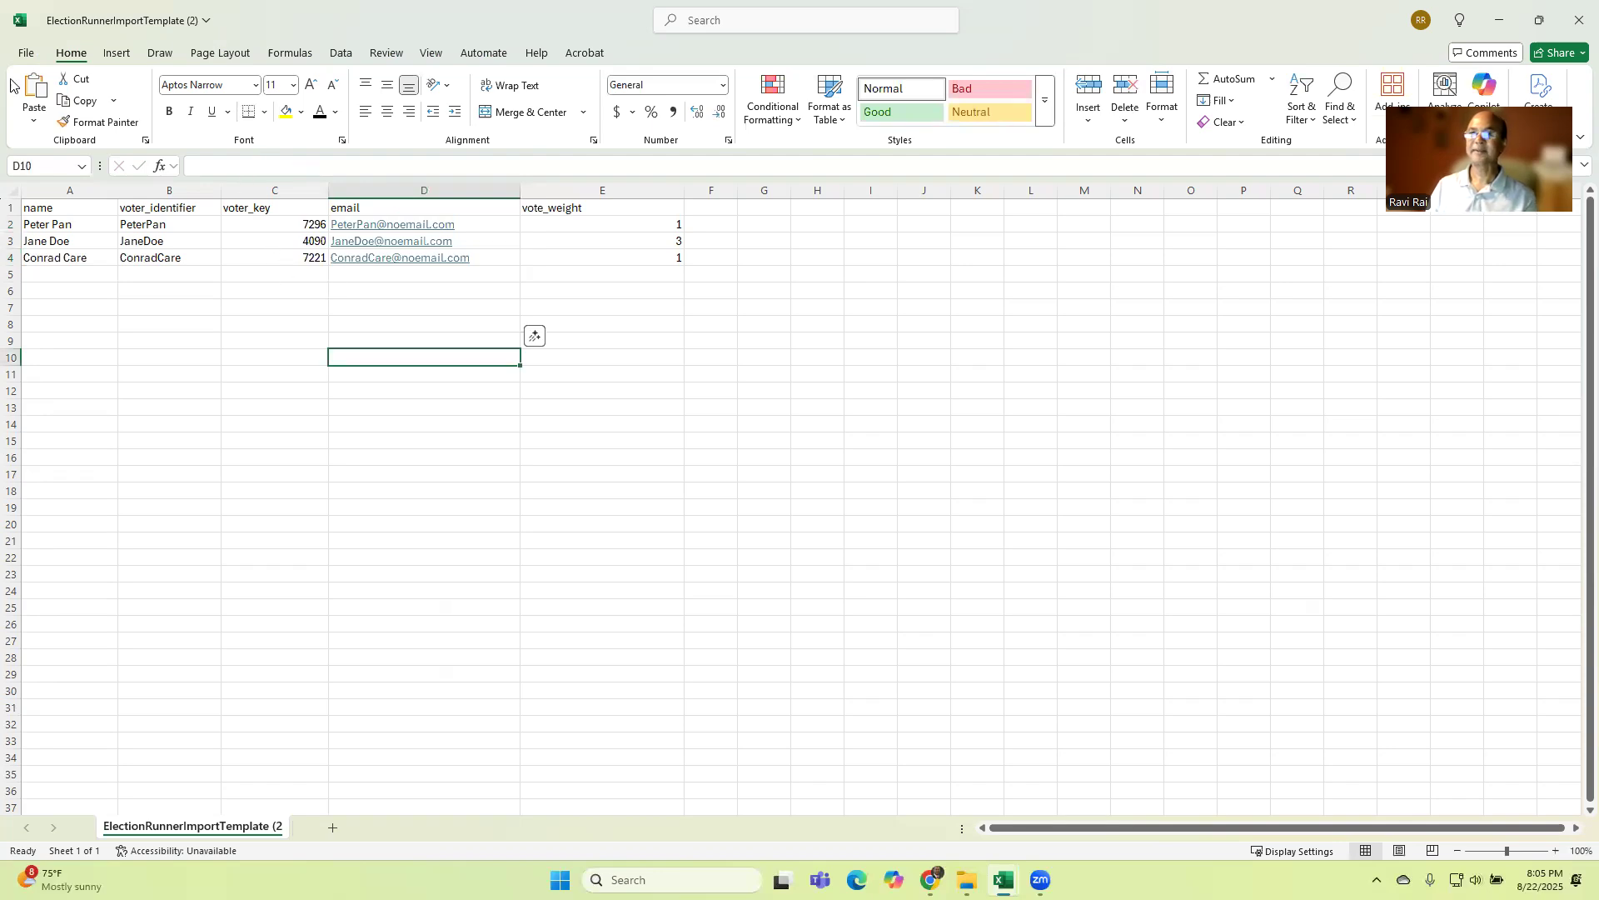
Step: Save the voter sheet in CSV format to Downloads under the name ElectionRunnerImportTemplate 2025 Aug 22
click(26, 54)
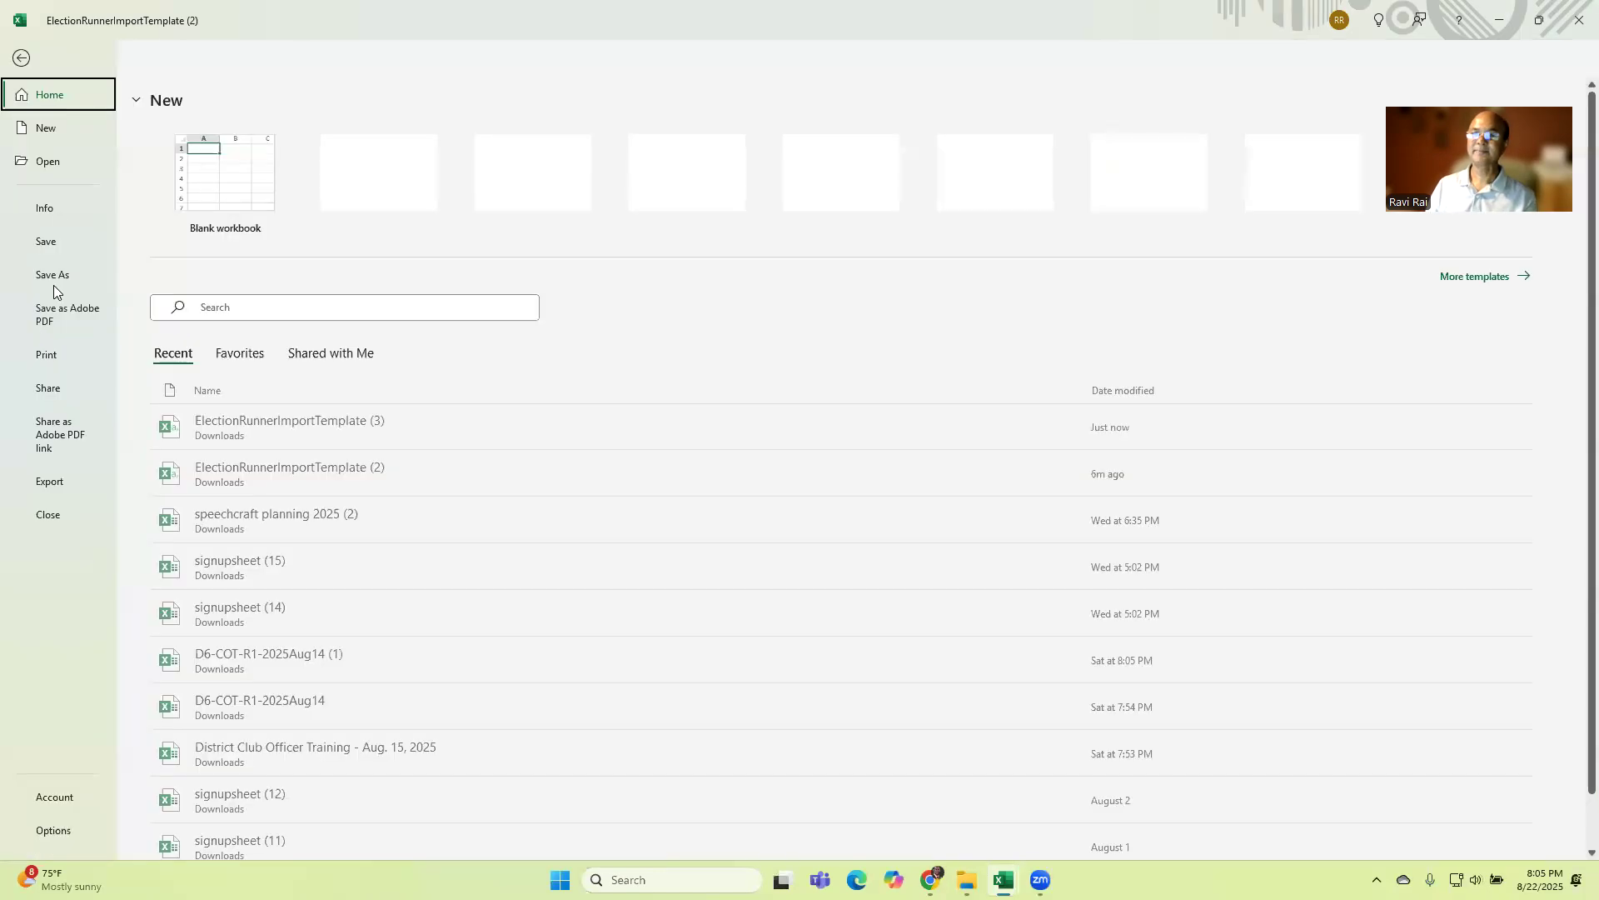
click(53, 278)
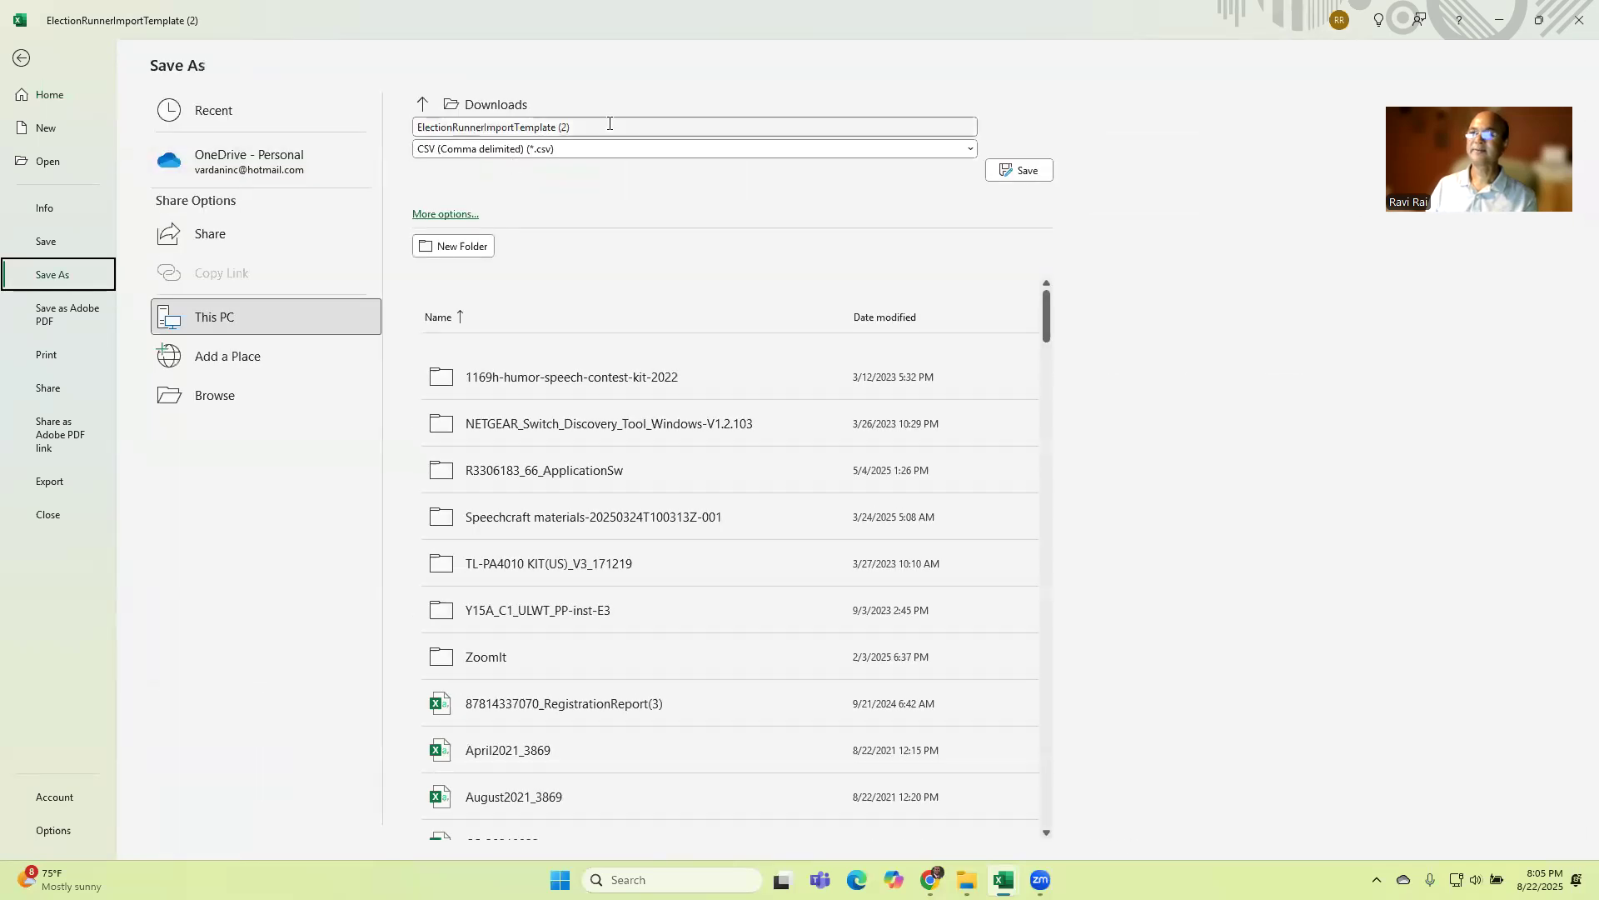
click(21, 58)
click(28, 53)
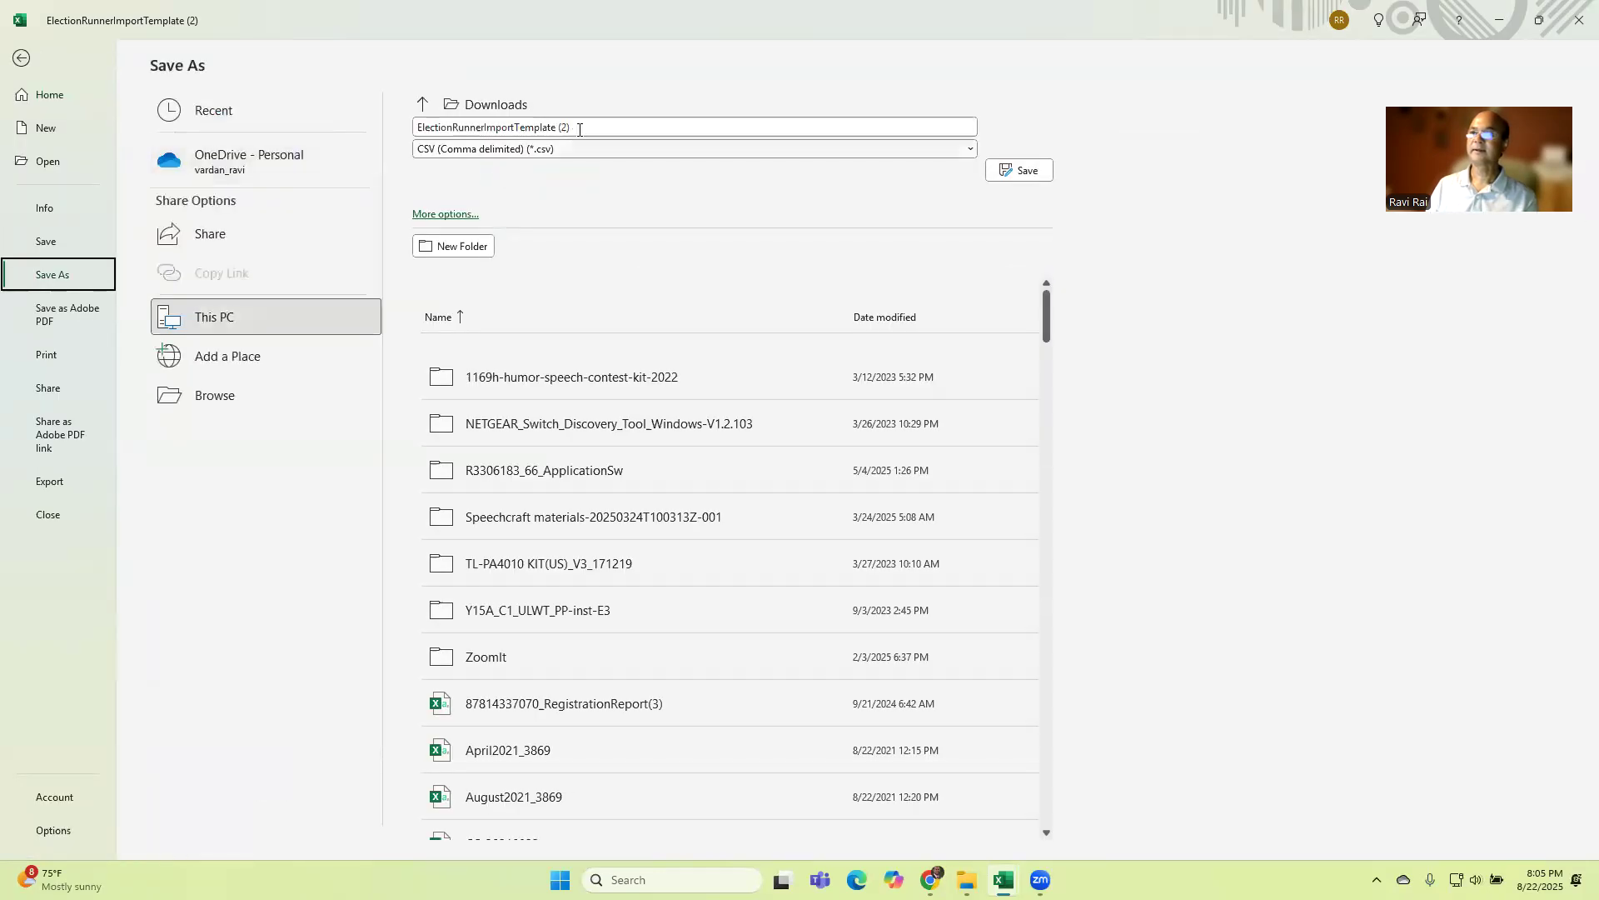
click(600, 130)
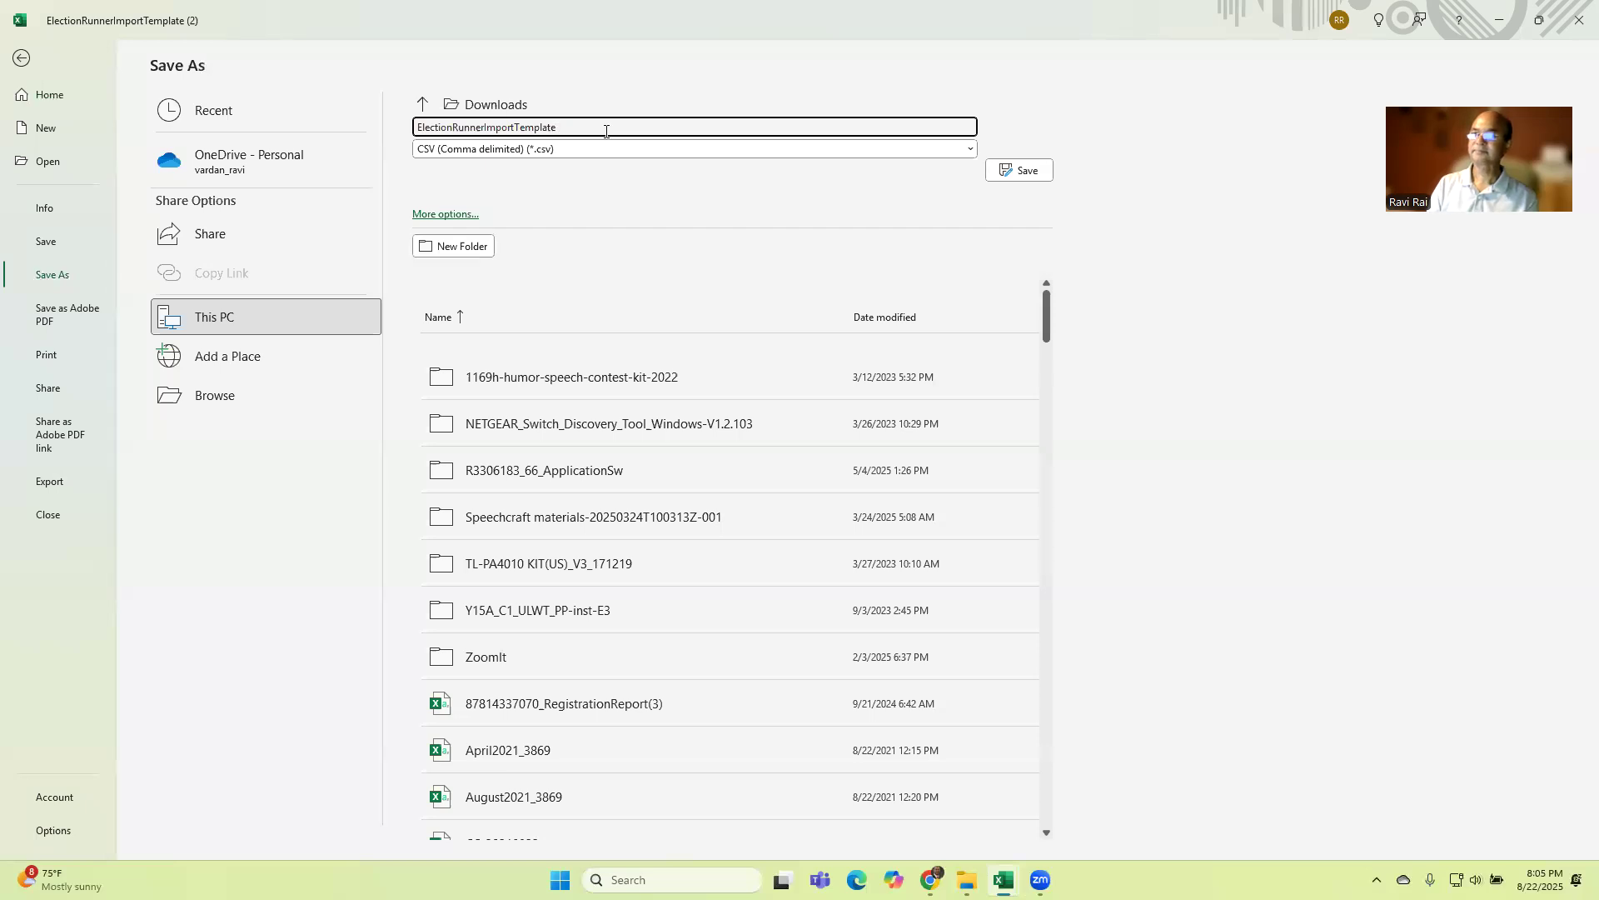
text(202)
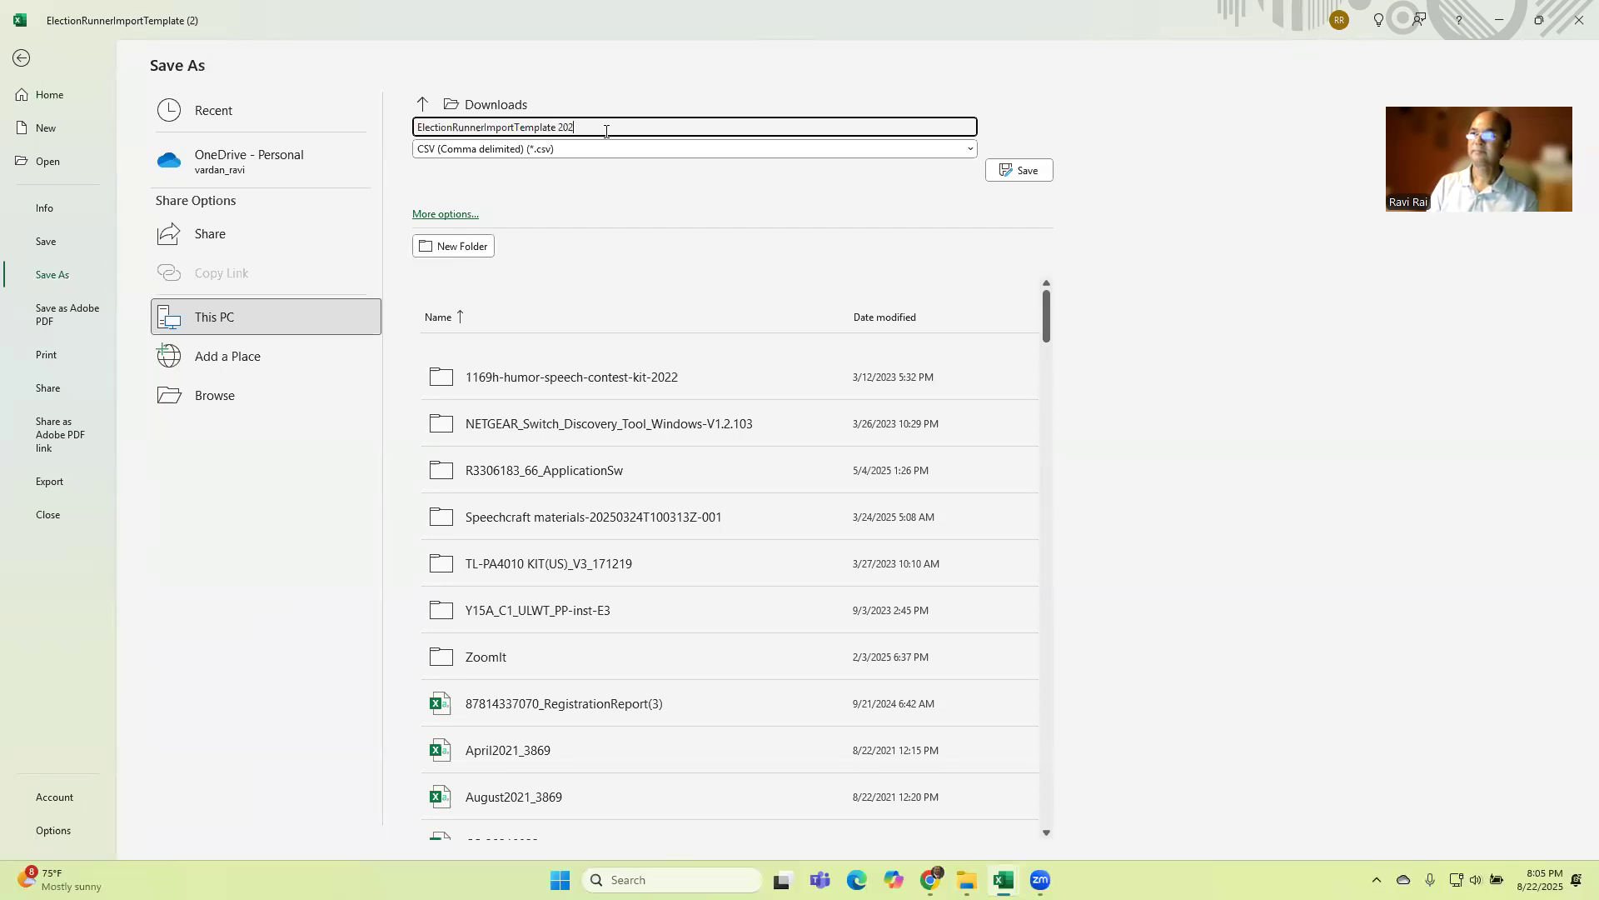
text(5)
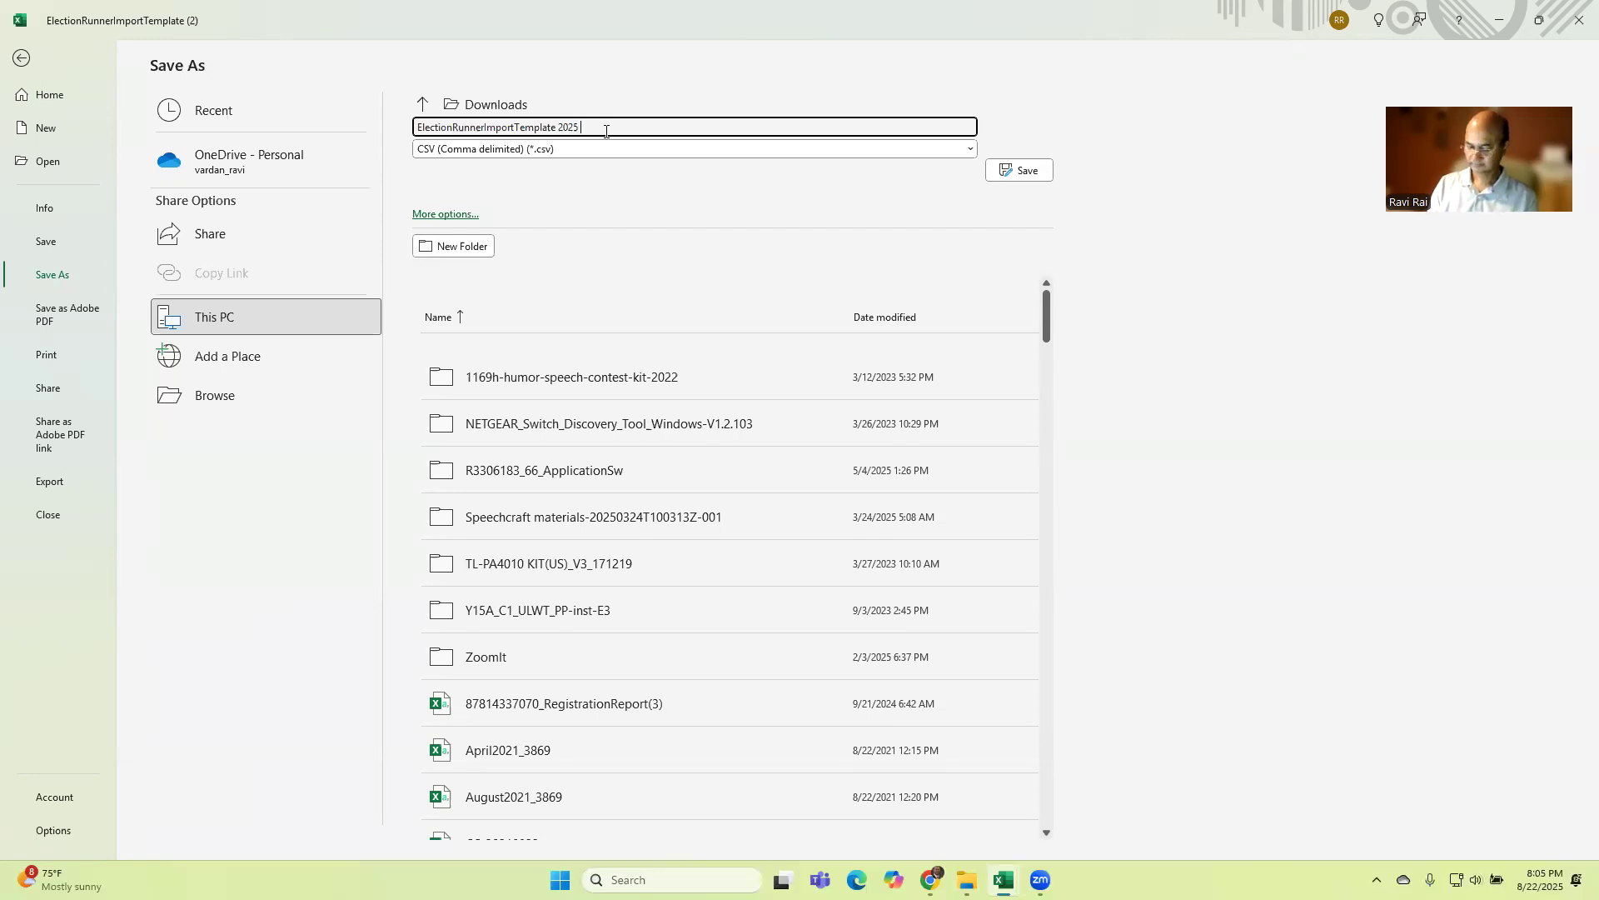
text( Aug 22)
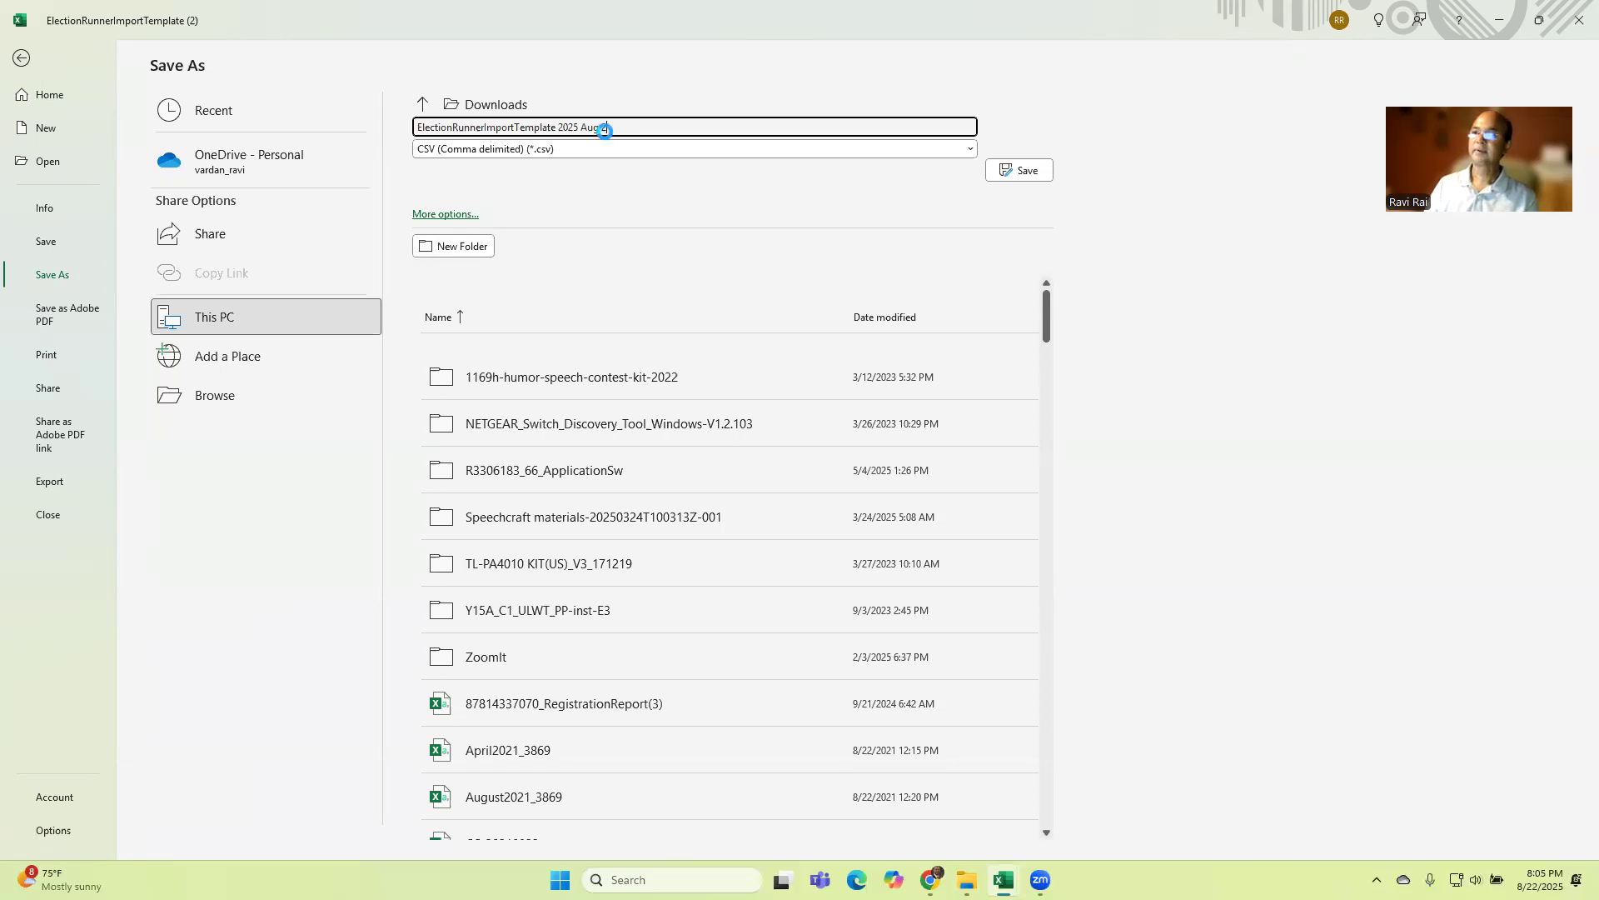
key(Return)
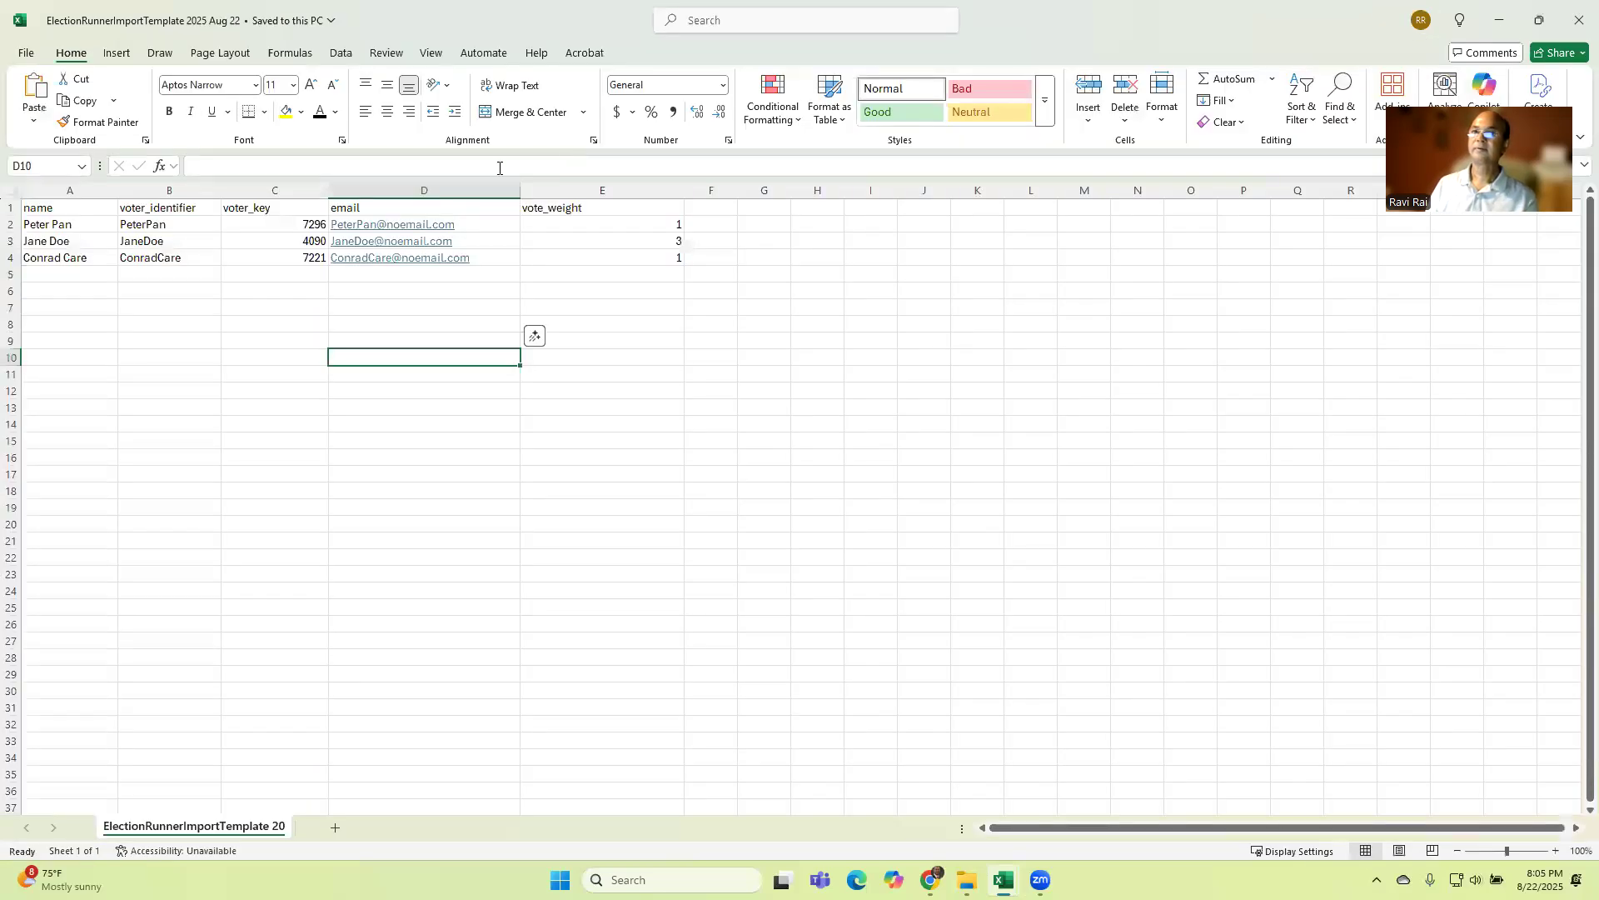
click(27, 55)
click(63, 272)
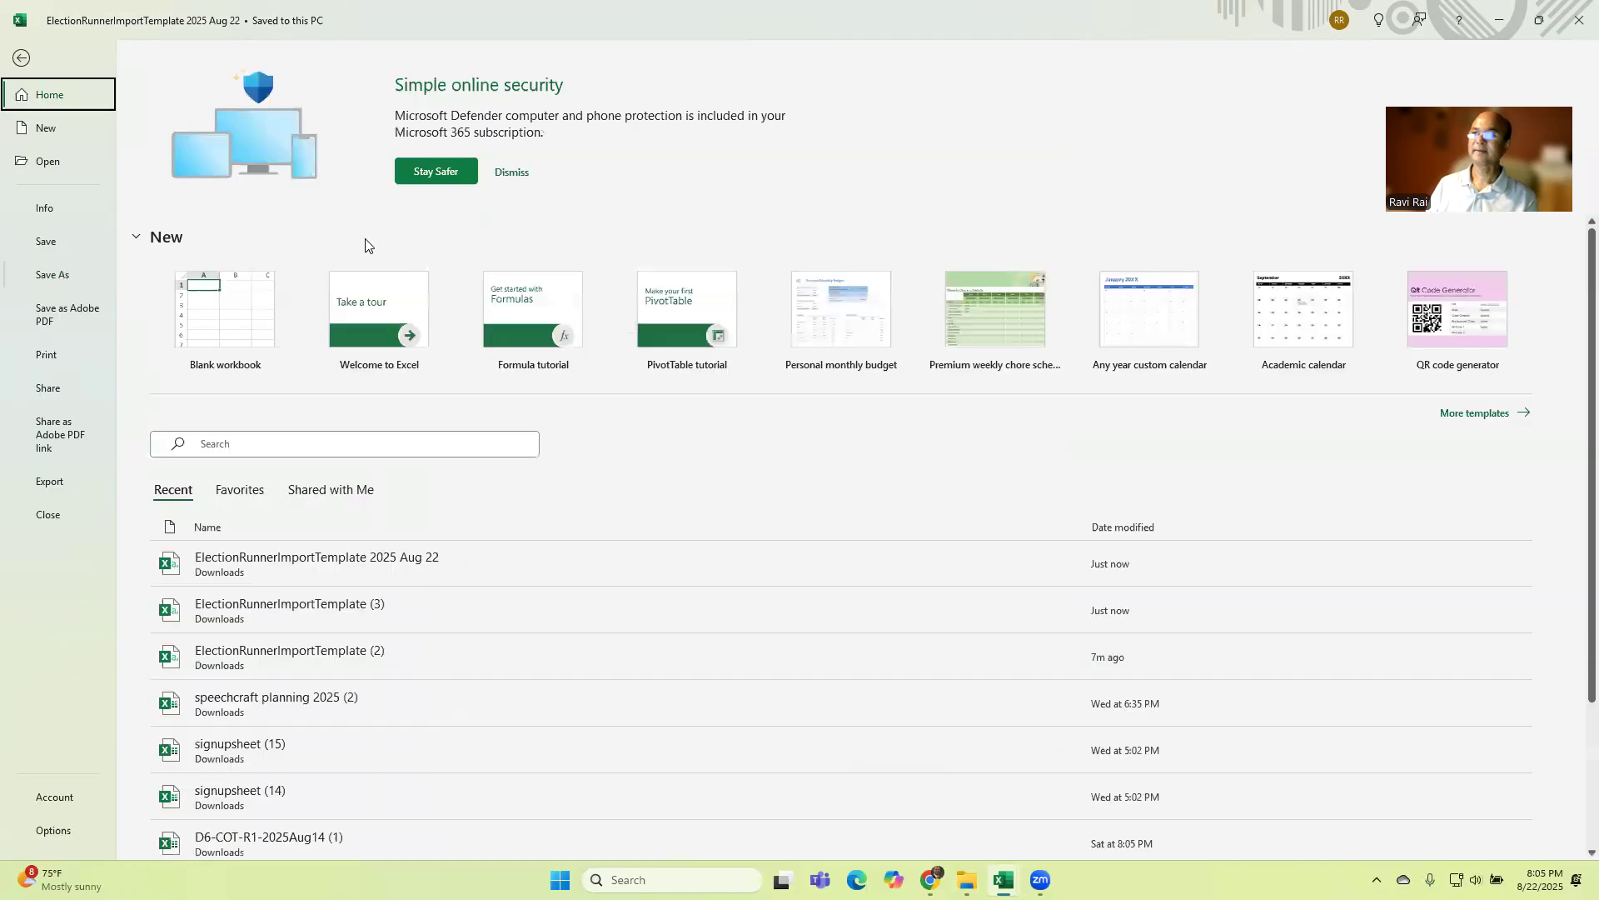
key(Escape)
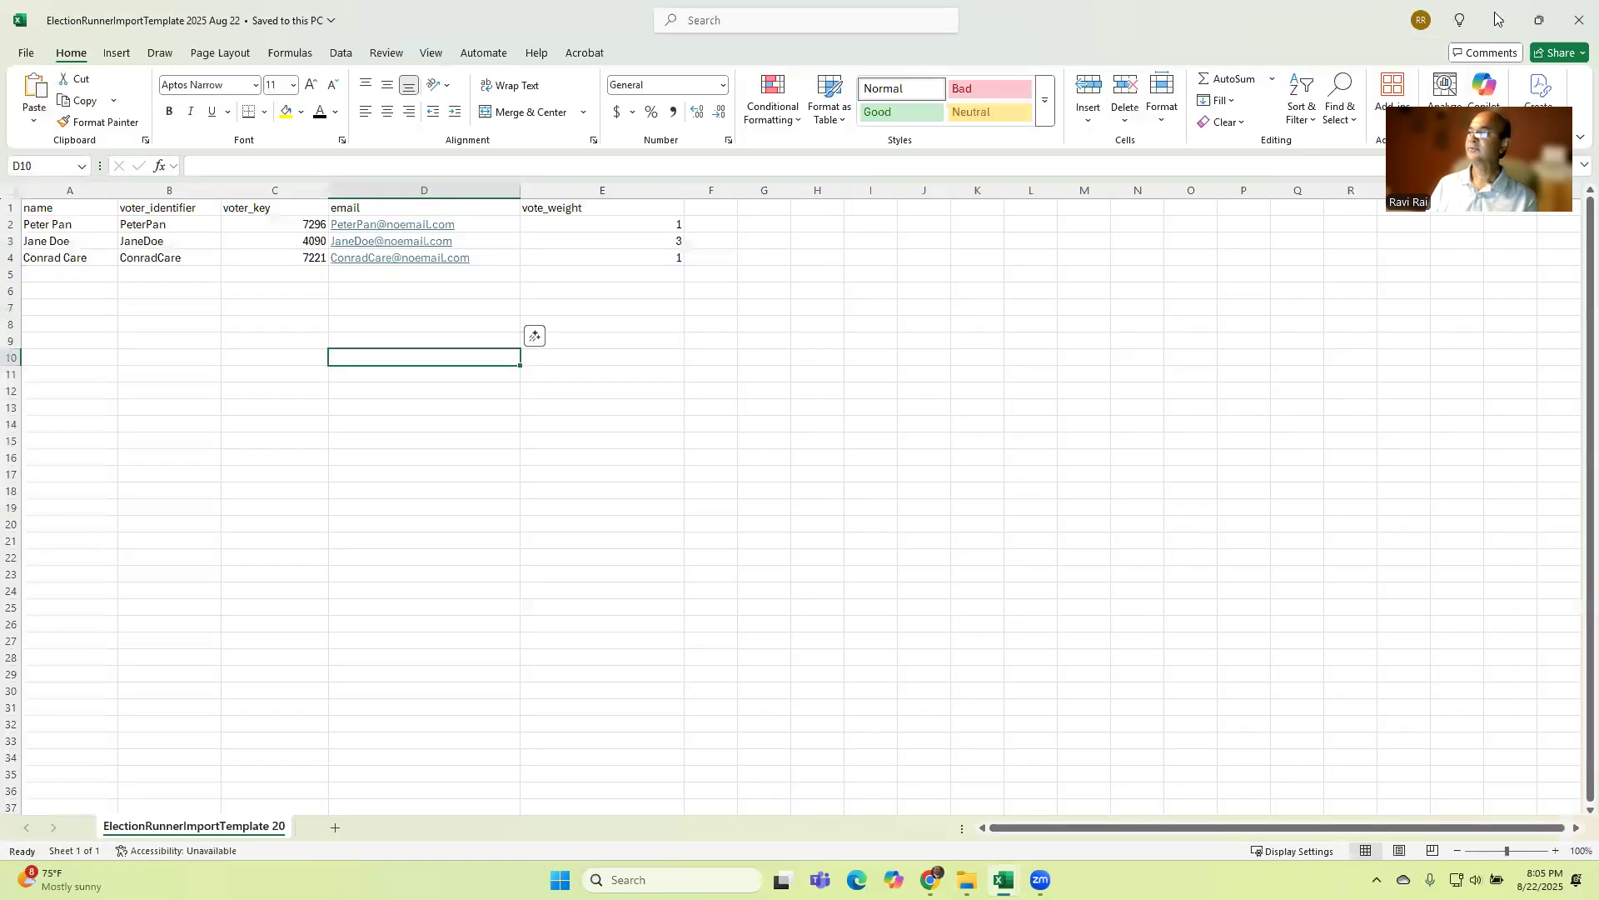
Step: Switch to the browser's Import Voters dialog and import the ElectionRunnerImportTemplate 2025 Aug 22 file from Downloads
click(1498, 20)
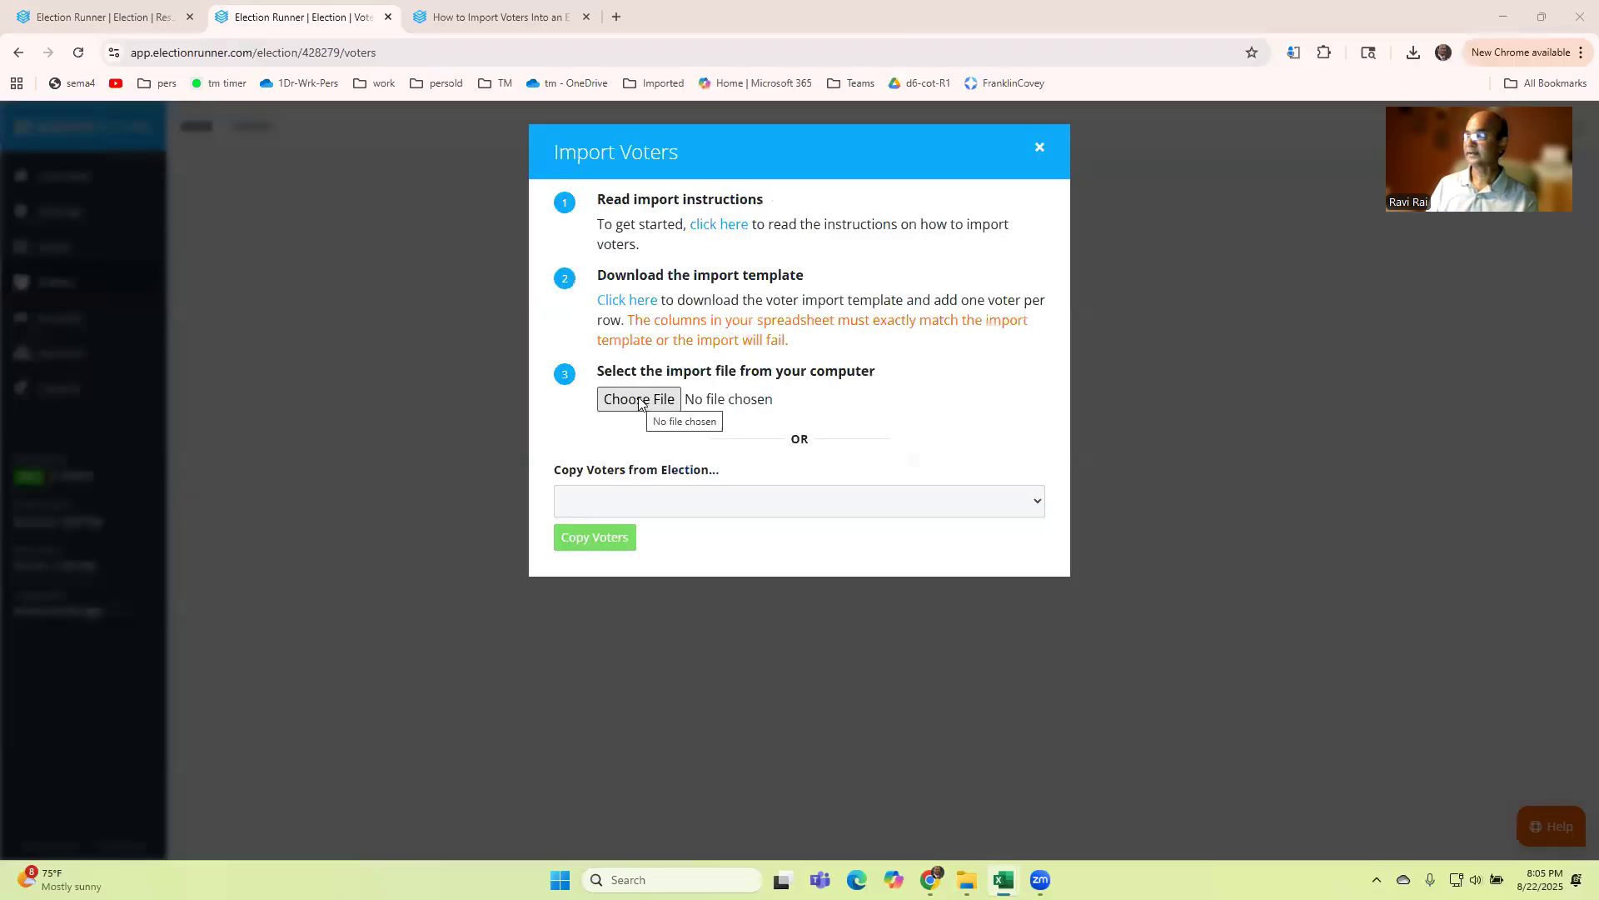
click(639, 401)
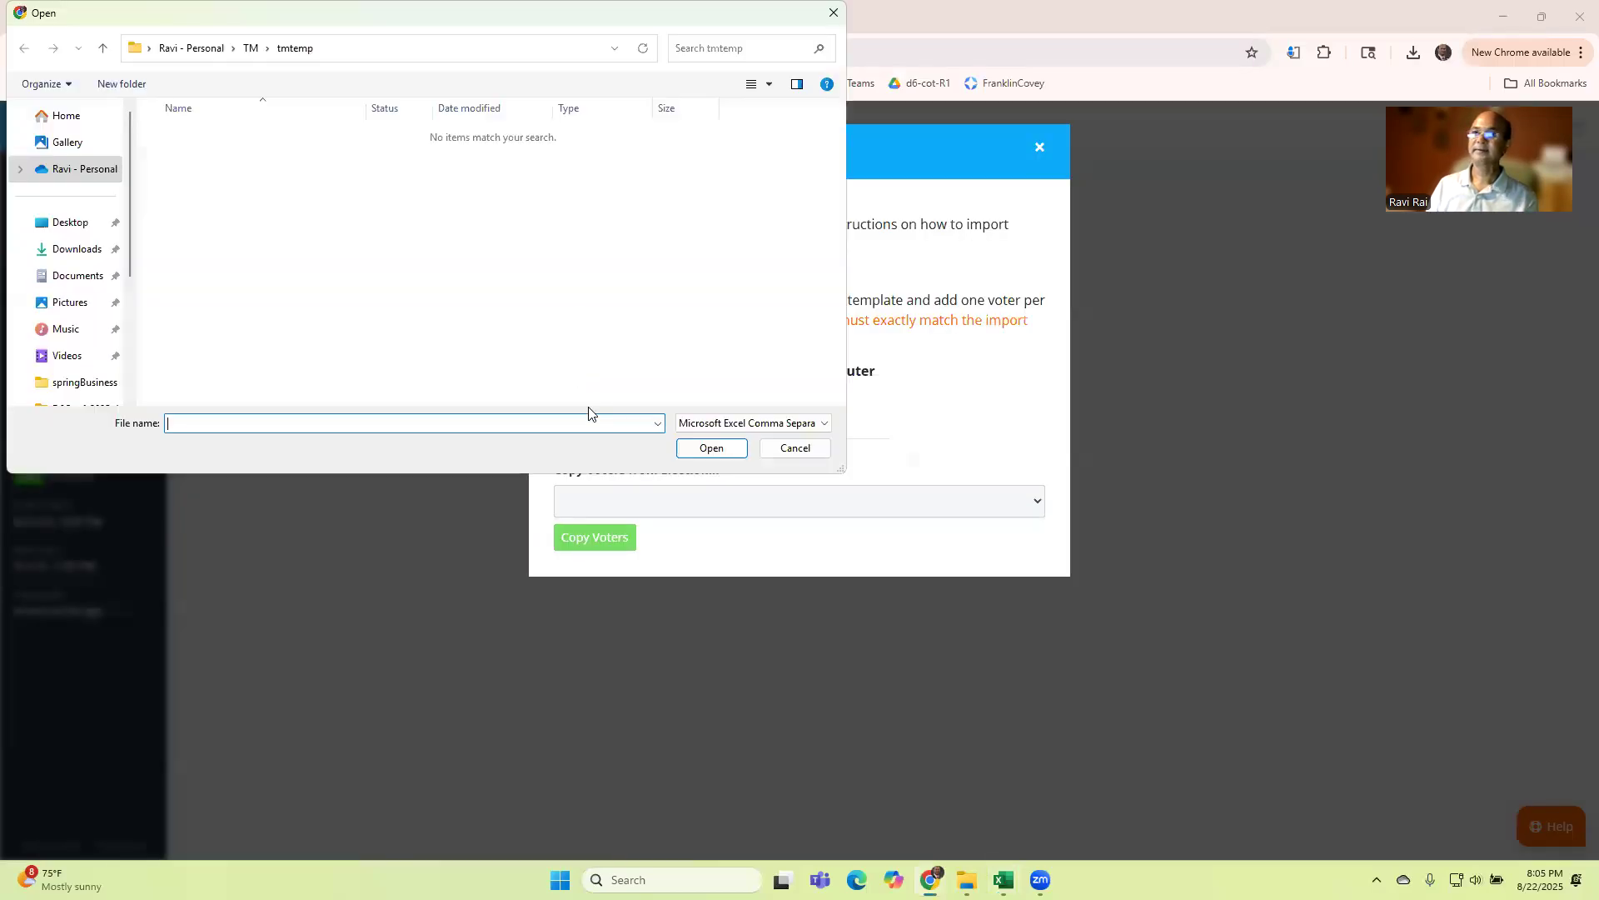
click(91, 259)
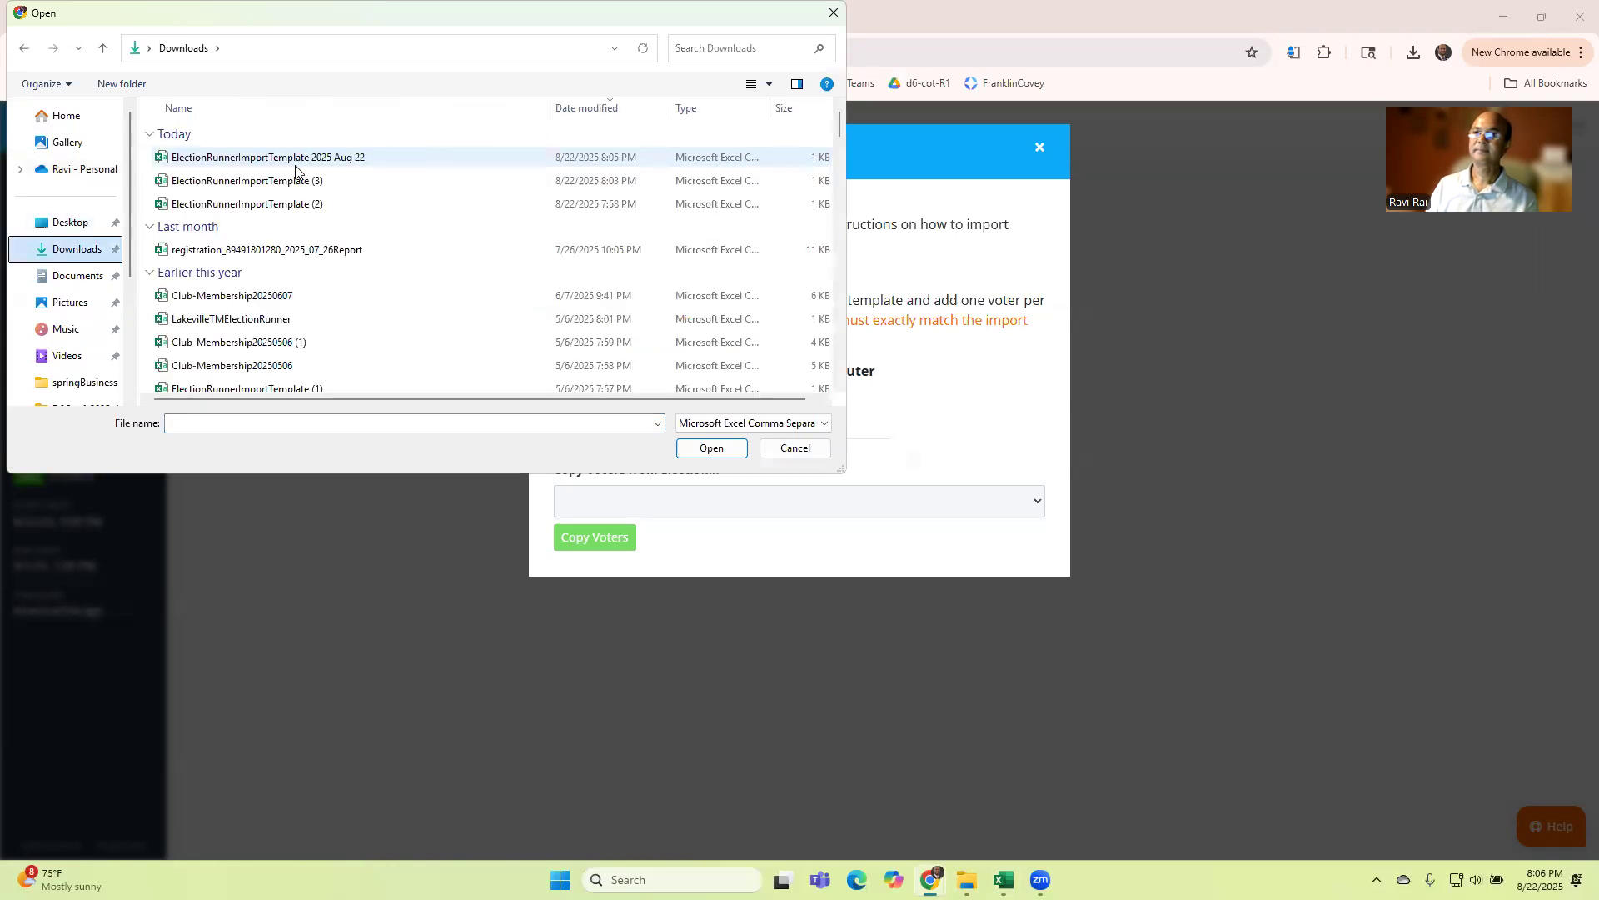
double_click(296, 158)
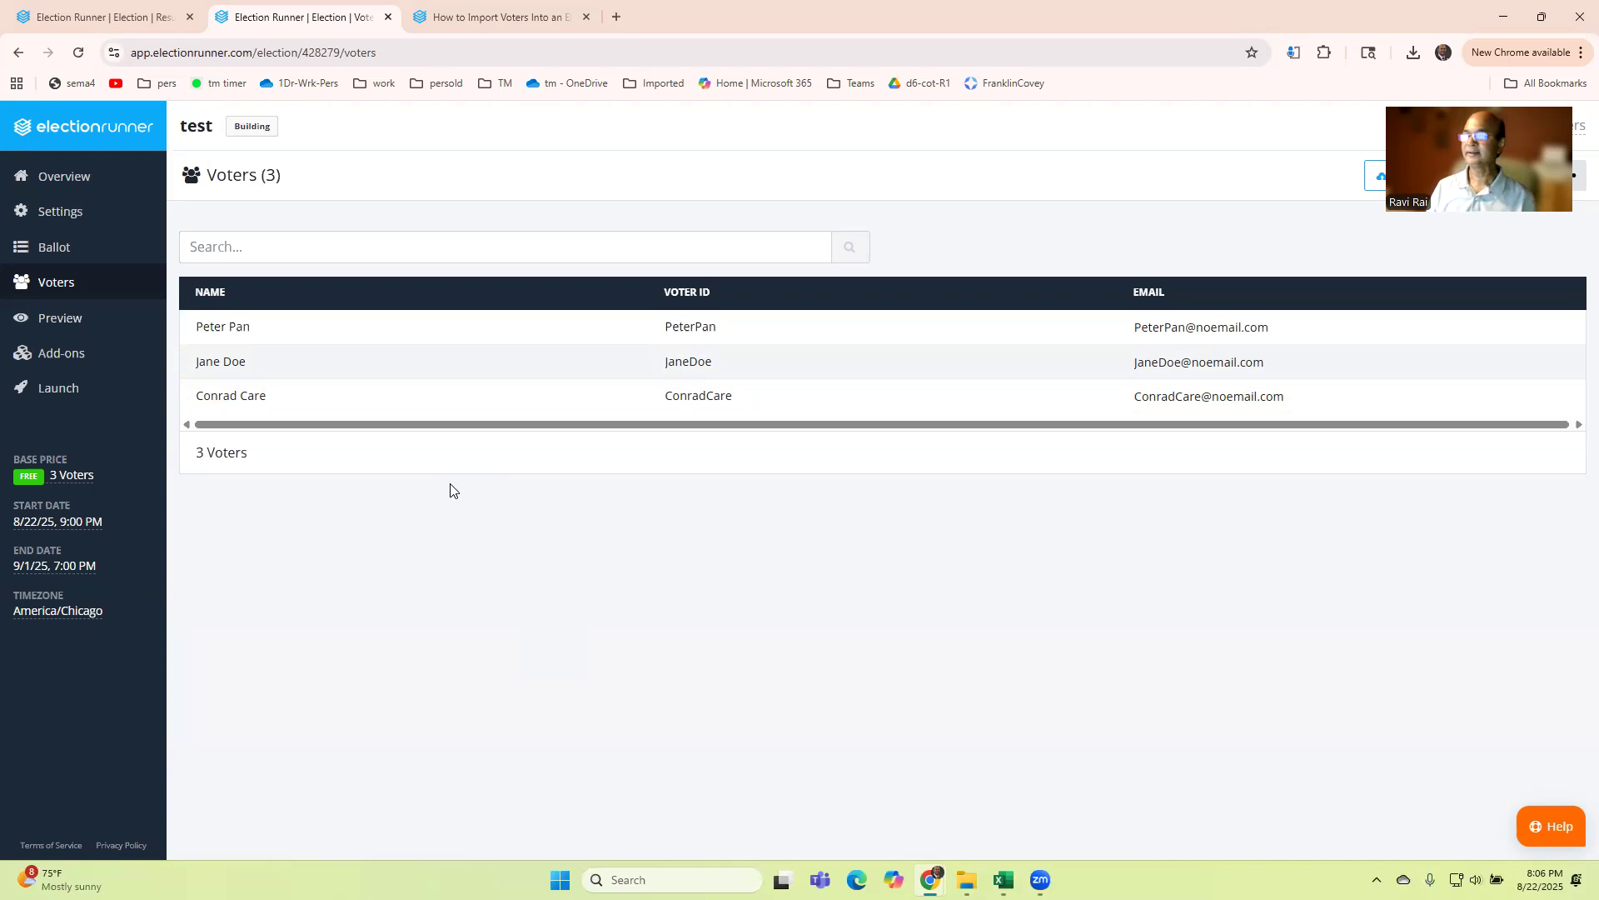
Step: Open the voters list's additional options menu with the export and delete-all choices
drag(1417, 97, 1350, 444)
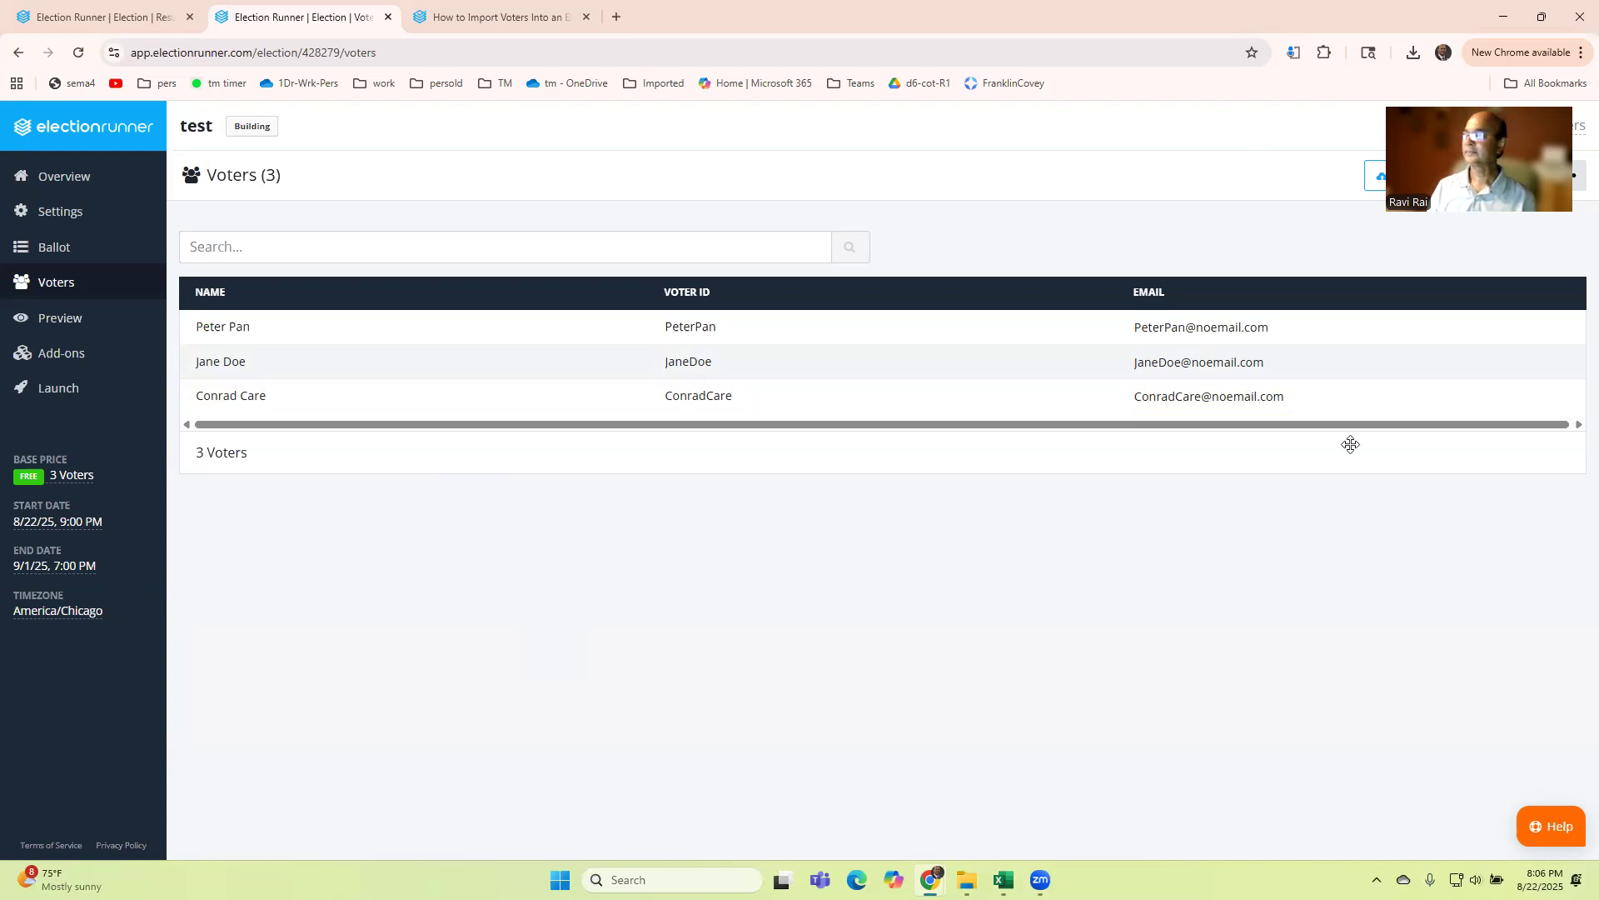
click(1567, 174)
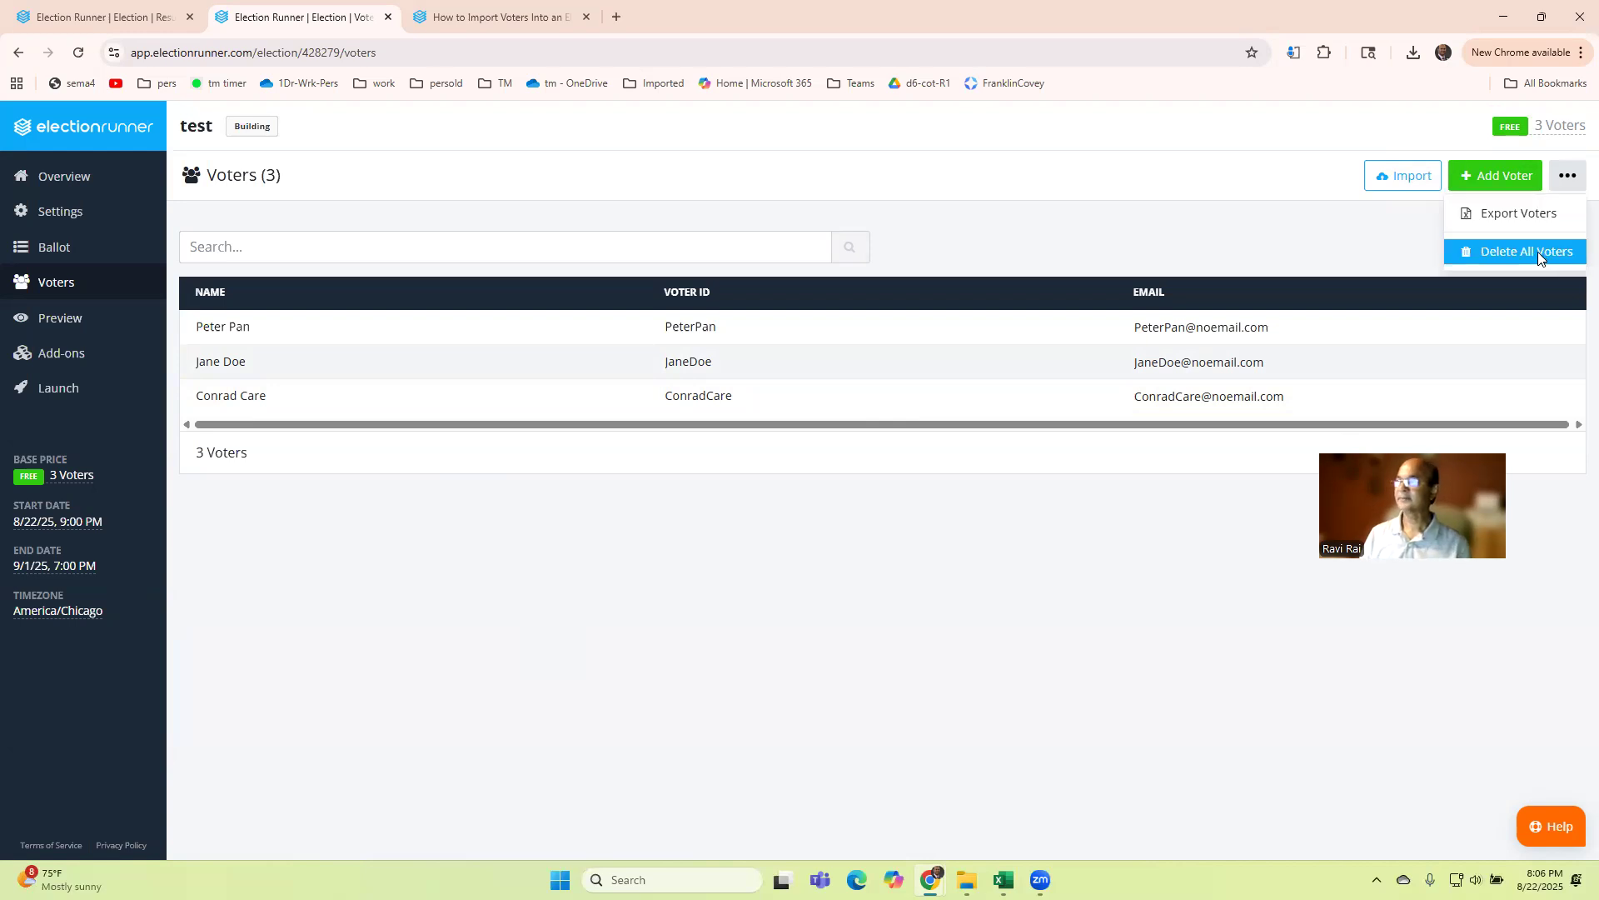